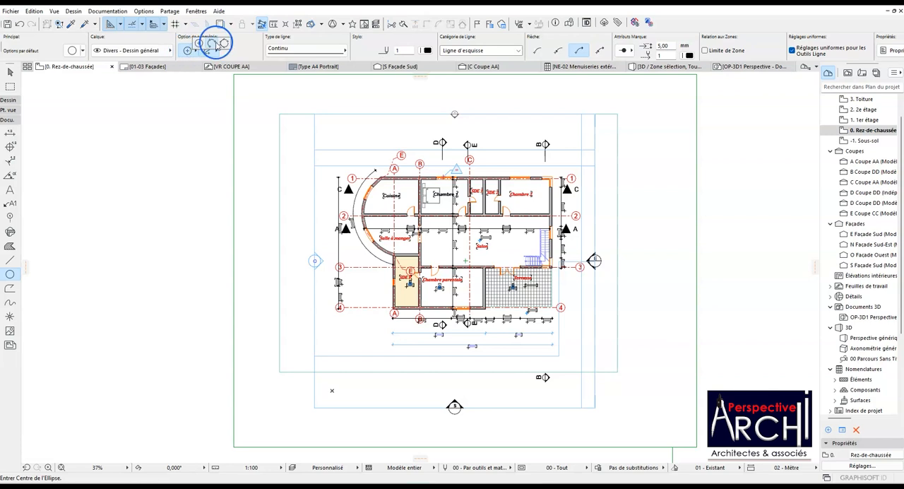
Draw a full circle by centre point and radius in the empty area to the right of the floor plan.
{"action": "left_click", "coordinate": [200, 44]}
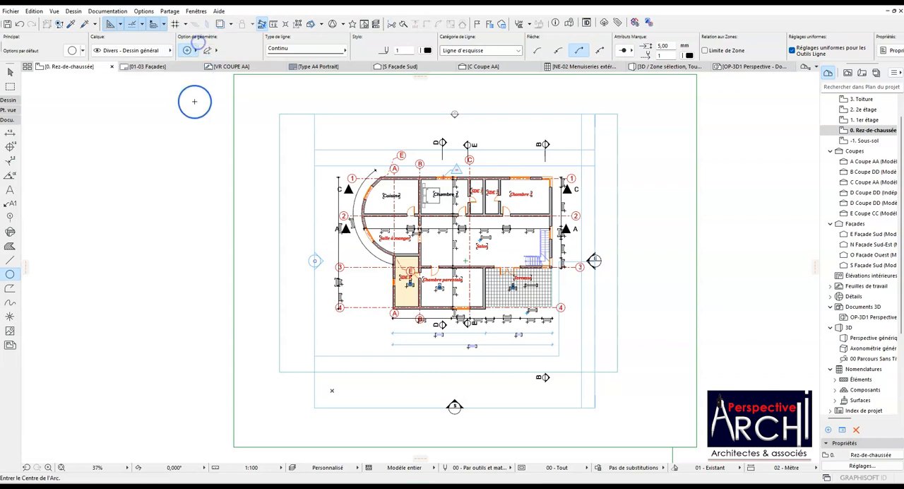
{"action": "scroll", "coordinate": [187, 172], "scroll_direction": "down", "scroll_amount": 5}
{"action": "scroll", "coordinate": [445, 156], "scroll_direction": "up", "scroll_amount": 4}
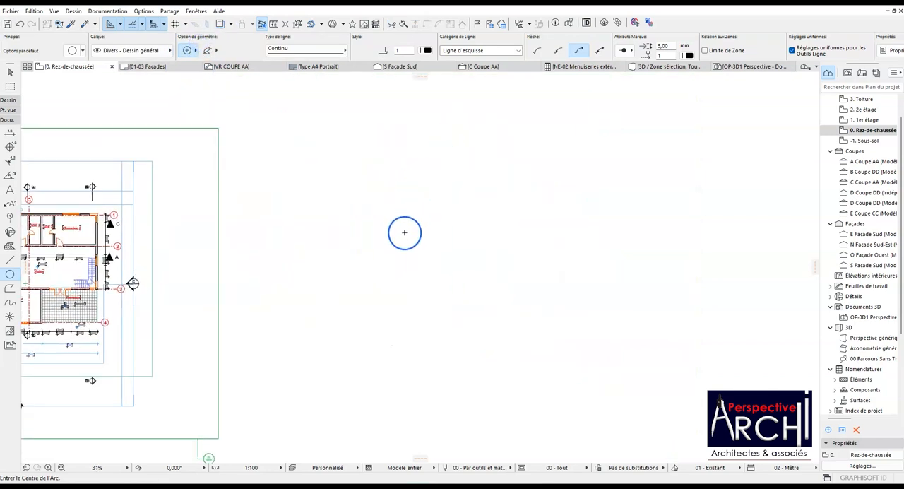
{"action": "left_click", "coordinate": [411, 262]}
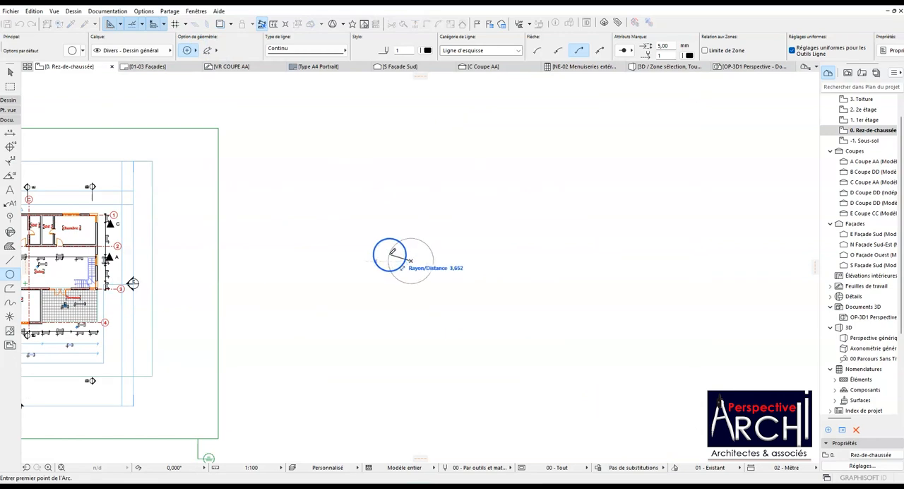
{"action": "left_click", "coordinate": [352, 260]}
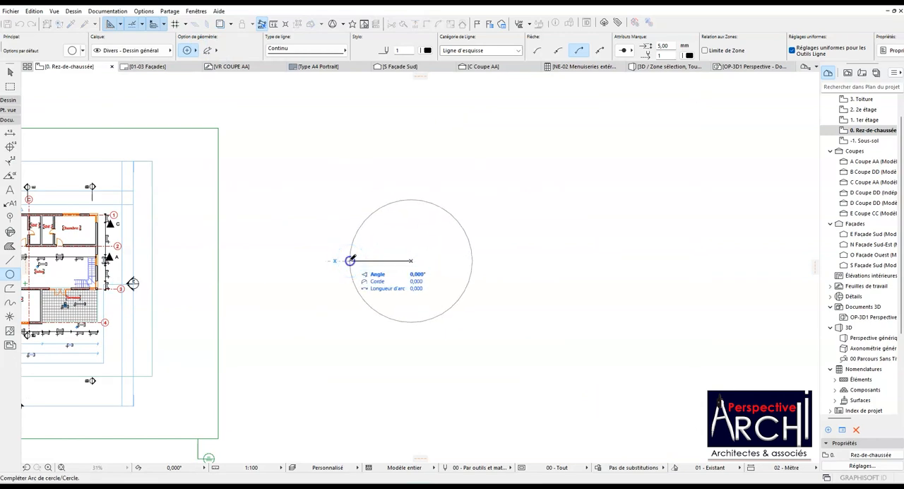
{"action": "left_click", "coordinate": [354, 259]}
{"action": "scroll", "coordinate": [345, 242], "scroll_direction": "down", "scroll_amount": 2}
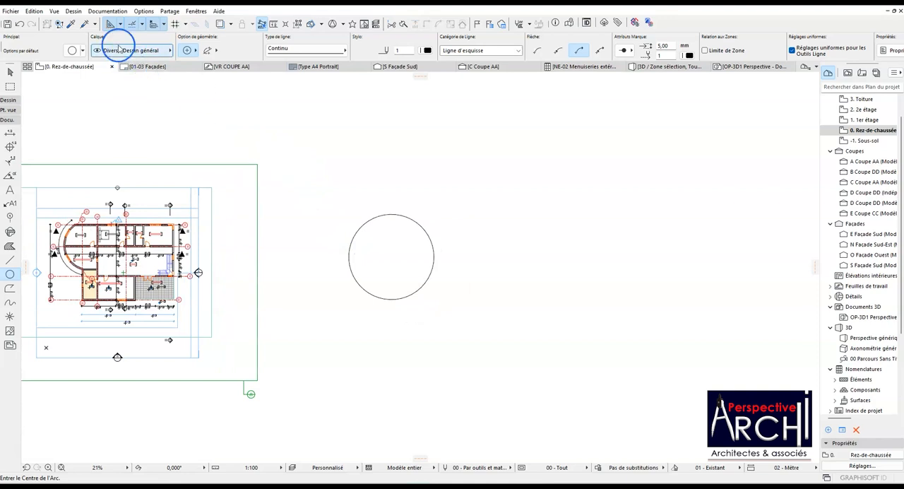
Draw a three-point arc spanning about 229° to the upper right of the circle.
{"action": "scroll", "coordinate": [195, 55], "scroll_direction": "down", "scroll_amount": 1}
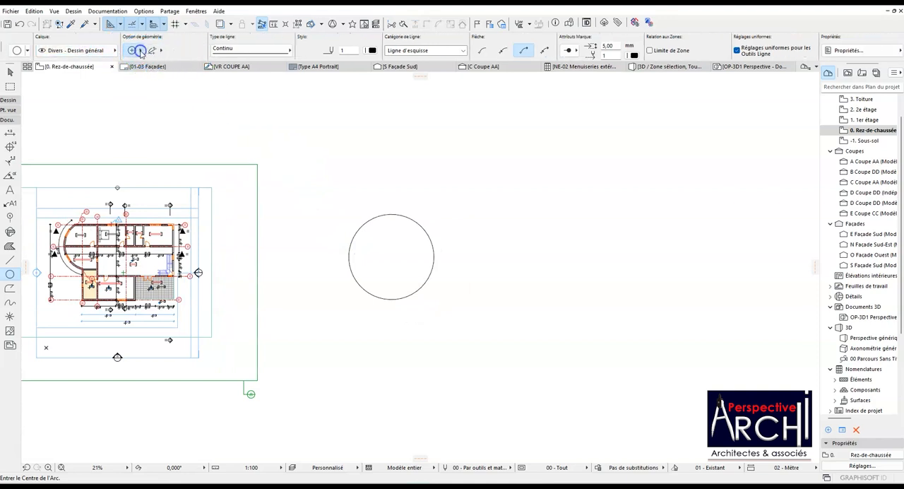
{"action": "left_click", "coordinate": [158, 45]}
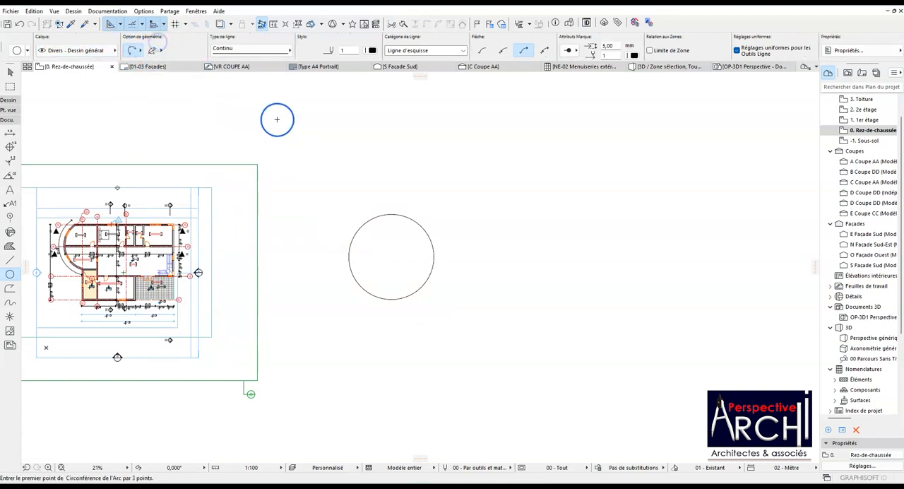
{"action": "left_click", "coordinate": [500, 240]}
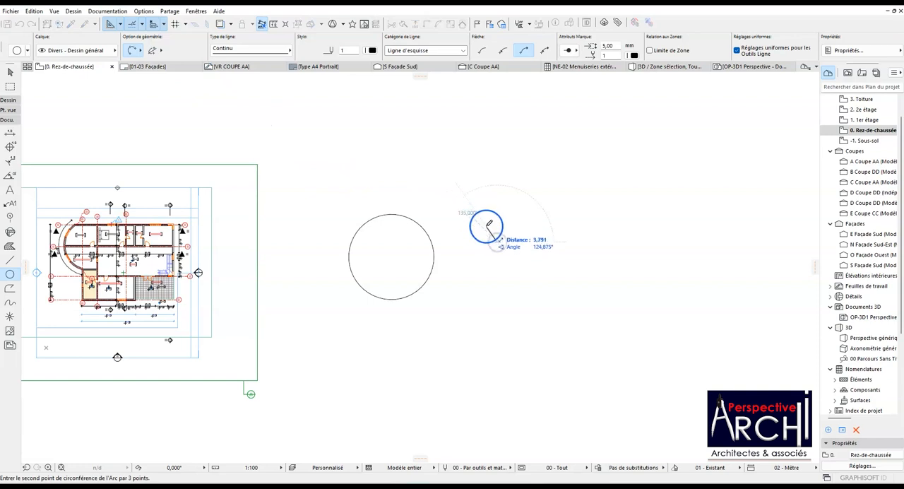
{"action": "left_click", "coordinate": [482, 181]}
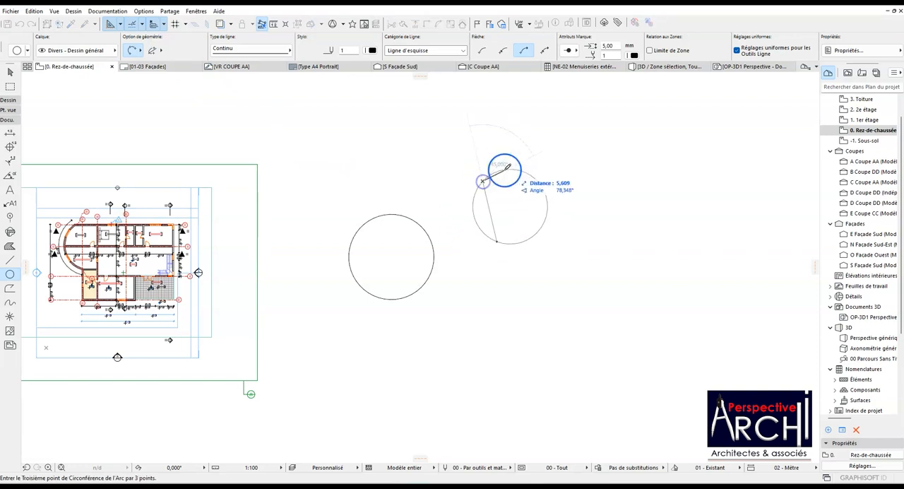
{"action": "left_click", "coordinate": [536, 170]}
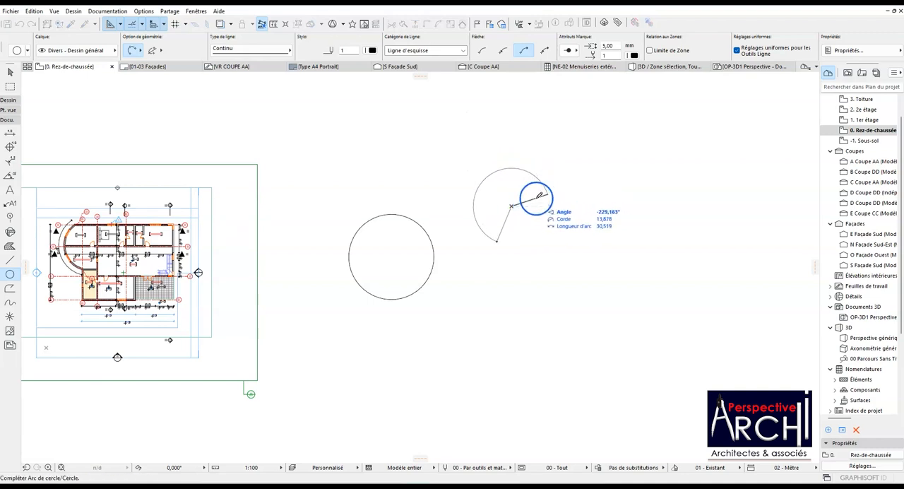
{"action": "left_click", "coordinate": [548, 192]}
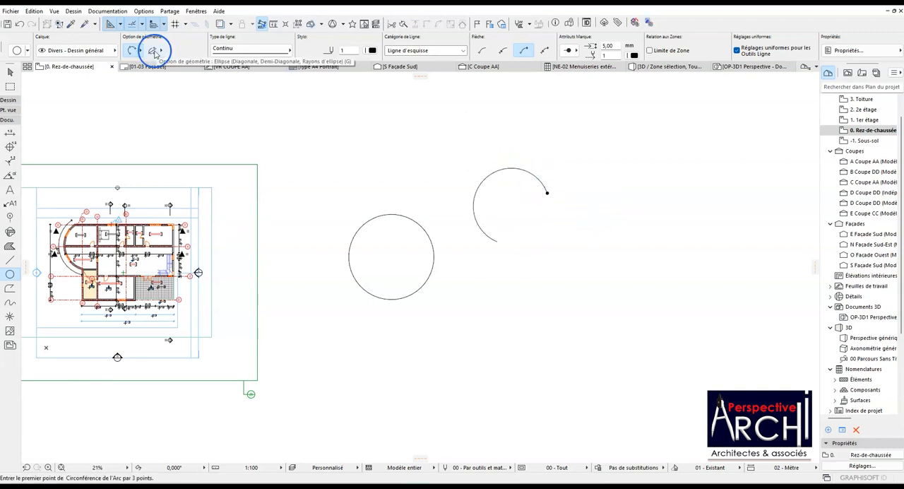
Turn off arrowheads for new arcs and draw a circle above the first one with the circumference-point/tangent method.
{"action": "left_click", "coordinate": [481, 54]}
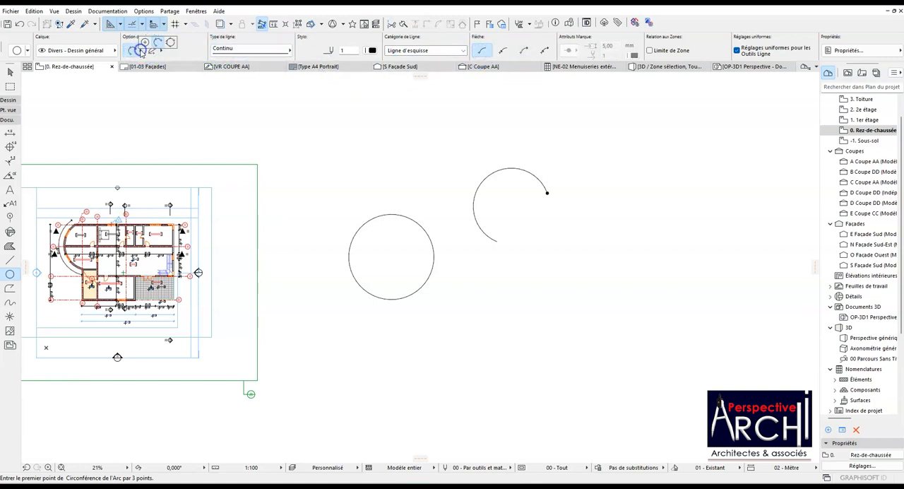
{"action": "left_click", "coordinate": [169, 43]}
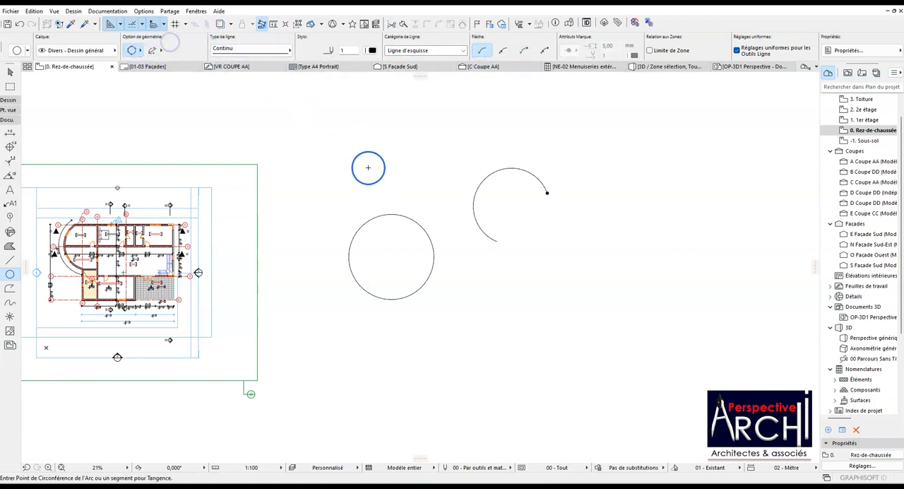
{"action": "scroll", "coordinate": [399, 233], "scroll_direction": "down", "scroll_amount": 4}
{"action": "scroll", "coordinate": [412, 189], "scroll_direction": "up", "scroll_amount": 5}
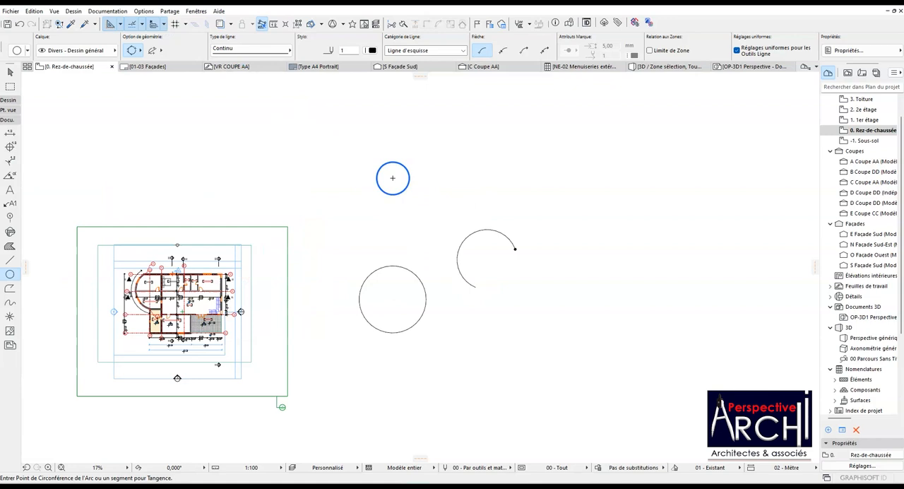
{"action": "left_click", "coordinate": [418, 225]}
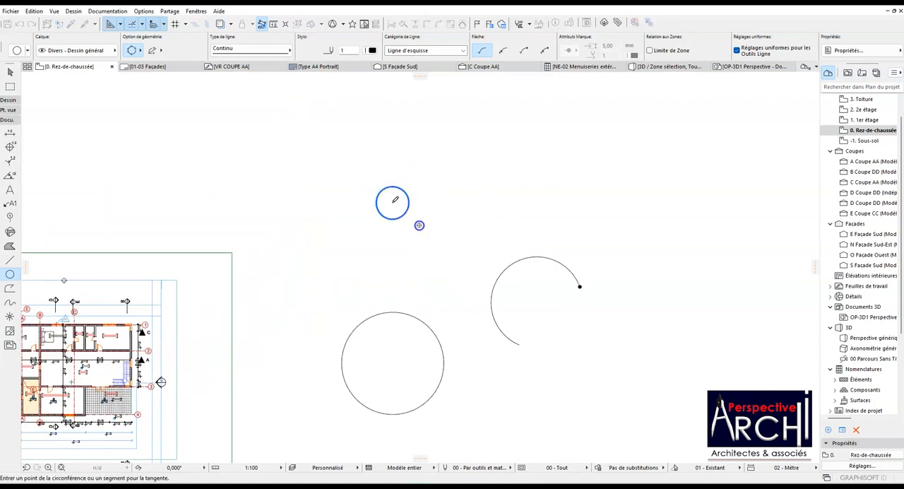
{"action": "left_click", "coordinate": [366, 158]}
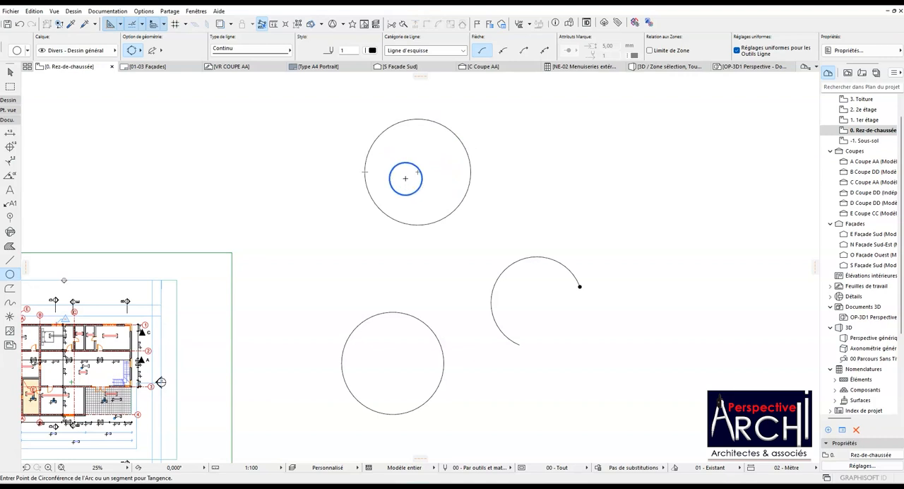
Draw a wide ellipse by the diagonal of its bounding box, to the right of the upper circle.
{"action": "left_click", "coordinate": [154, 53]}
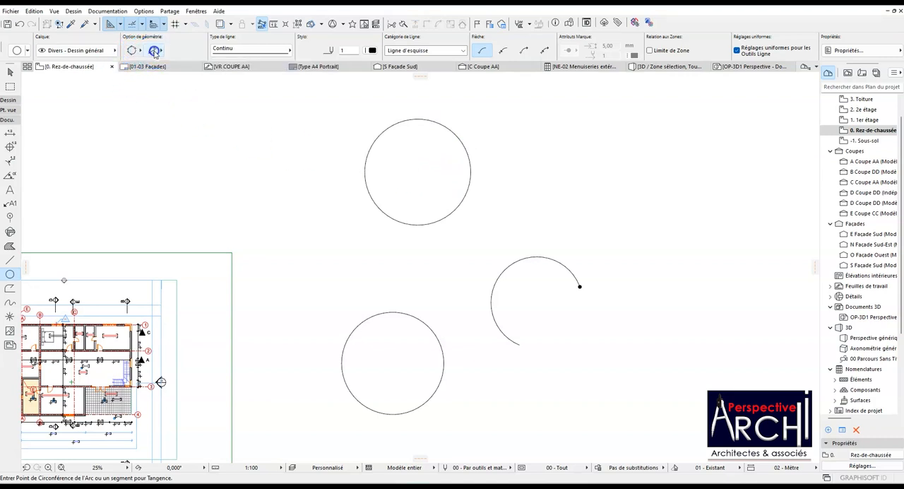
{"action": "left_click", "coordinate": [166, 48]}
{"action": "left_click", "coordinate": [570, 190]}
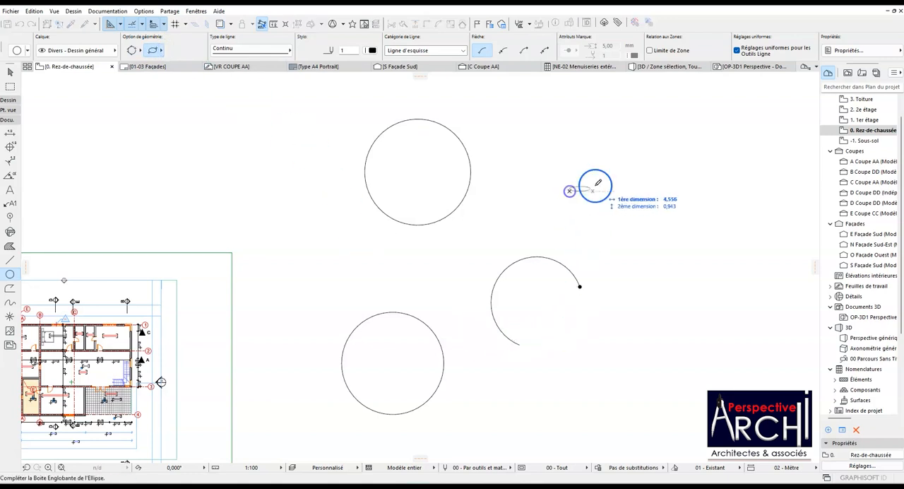
{"action": "left_click", "coordinate": [671, 145]}
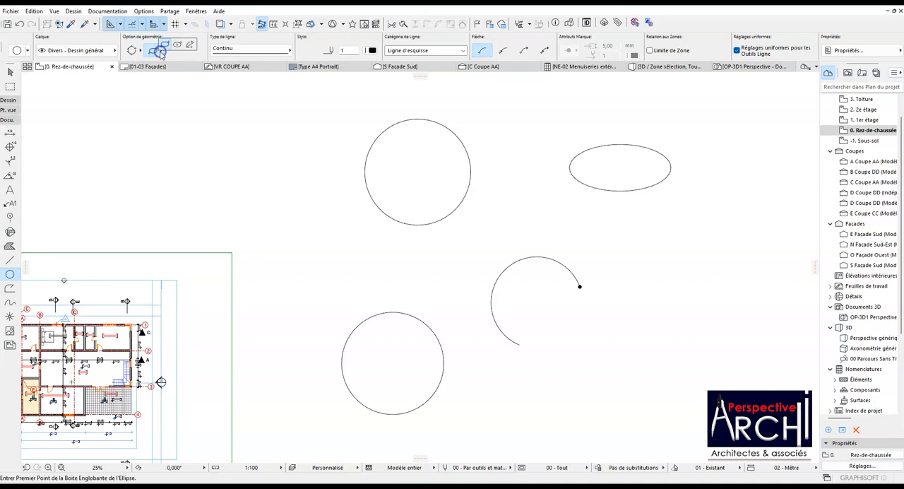
Draw a second, larger ellipse with the semi-diagonal method, starting from its centre, just below the first ellipse.
{"action": "left_click", "coordinate": [178, 46]}
{"action": "scroll", "coordinate": [351, 205], "scroll_direction": "down", "scroll_amount": 3}
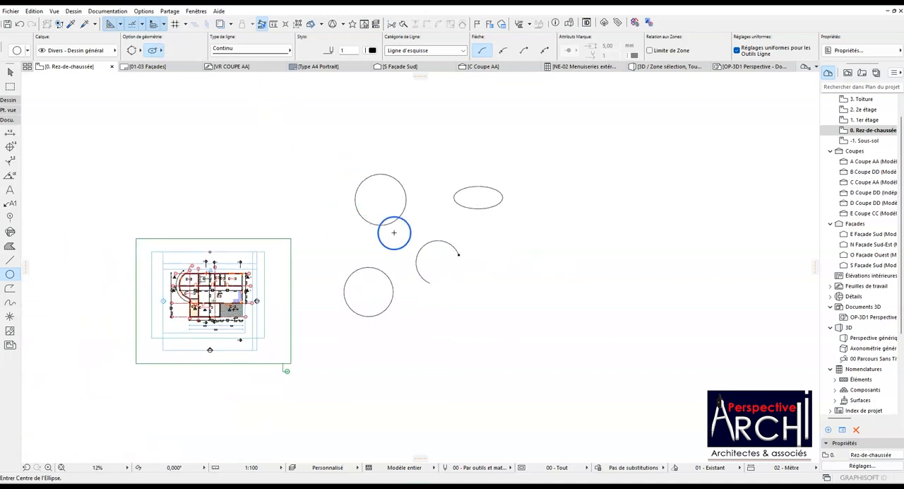
{"action": "left_click", "coordinate": [498, 247]}
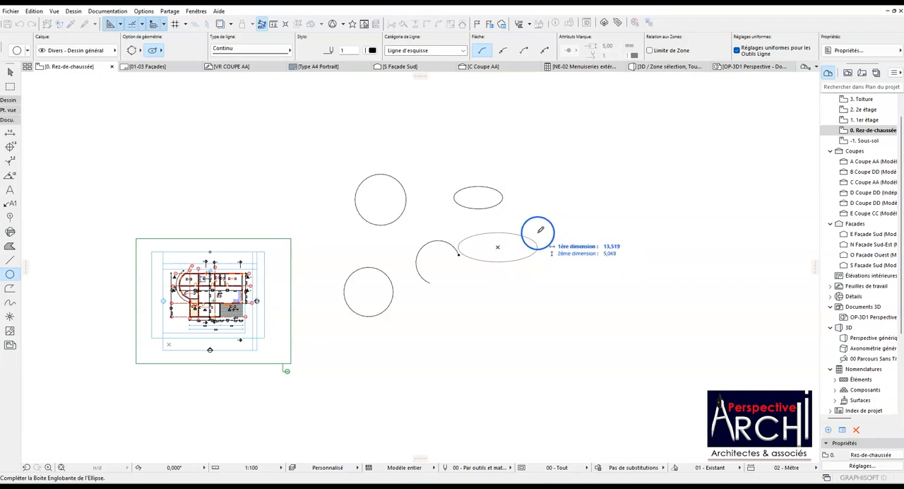
{"action": "left_click", "coordinate": [531, 233]}
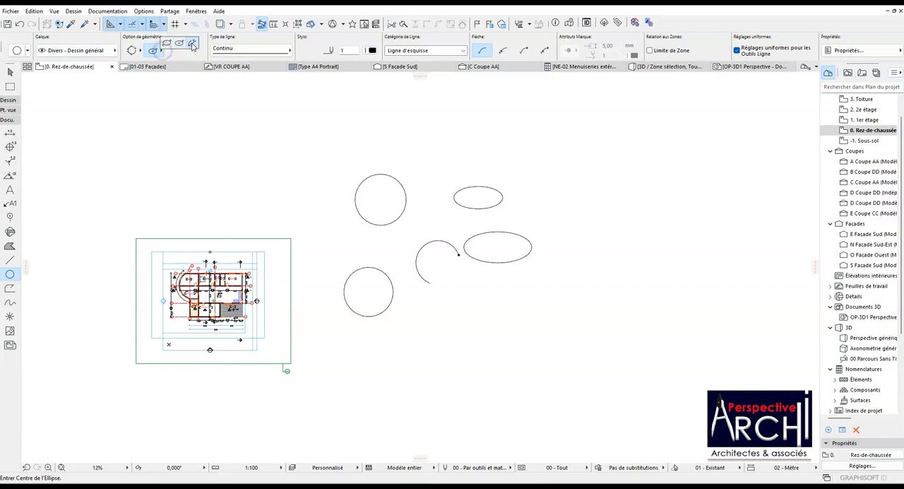
Draw the lower half of an ellipse as an elliptical arc with the ellipse-radii method, below the other shapes.
{"action": "left_click", "coordinate": [516, 352]}
{"action": "left_click", "coordinate": [472, 351]}
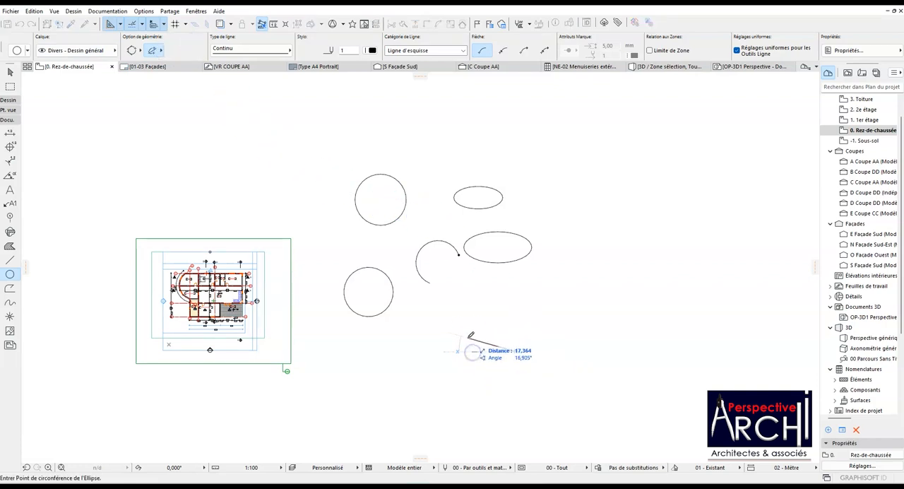
{"action": "left_click", "coordinate": [559, 332]}
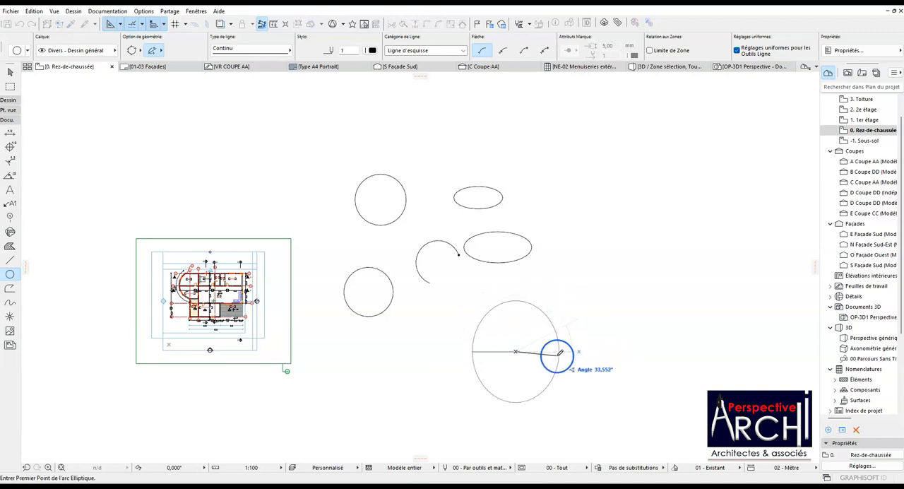
{"action": "left_click", "coordinate": [557, 351]}
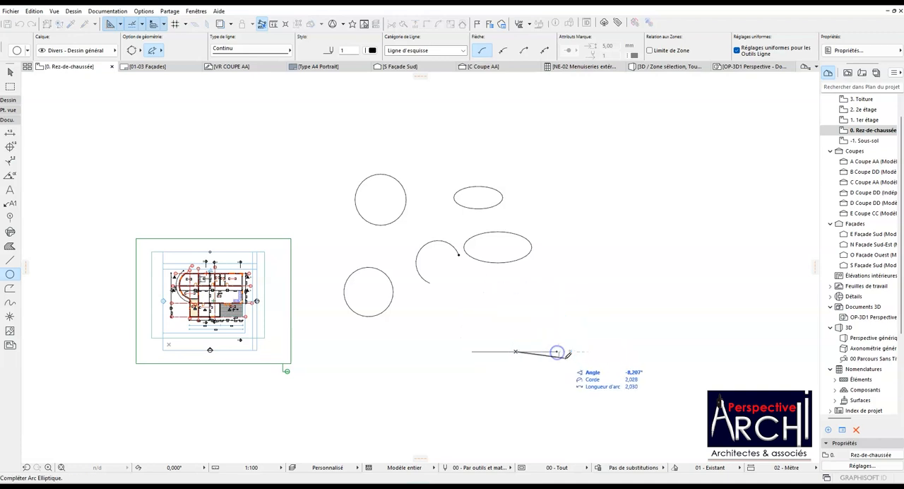
{"action": "left_click", "coordinate": [472, 356]}
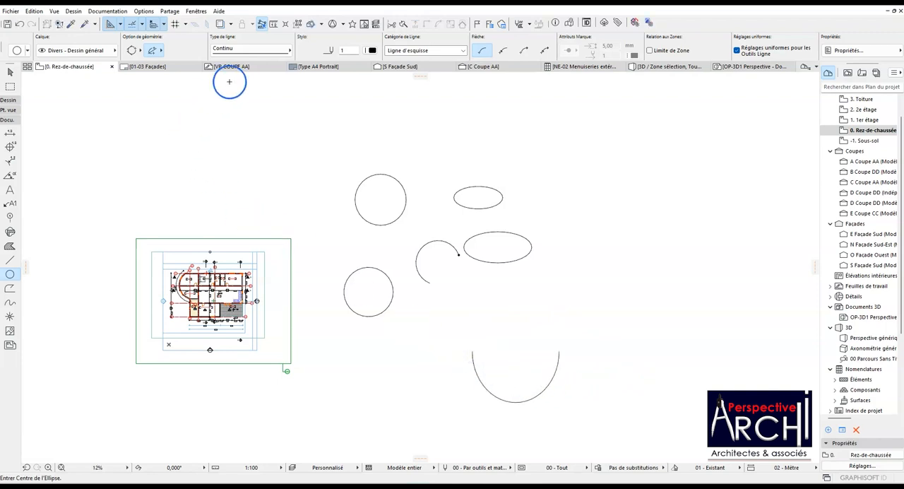
Review the available line types and line categories for the arc tool, keeping Continu and Ligne d'esquisse.
{"action": "left_click", "coordinate": [263, 52]}
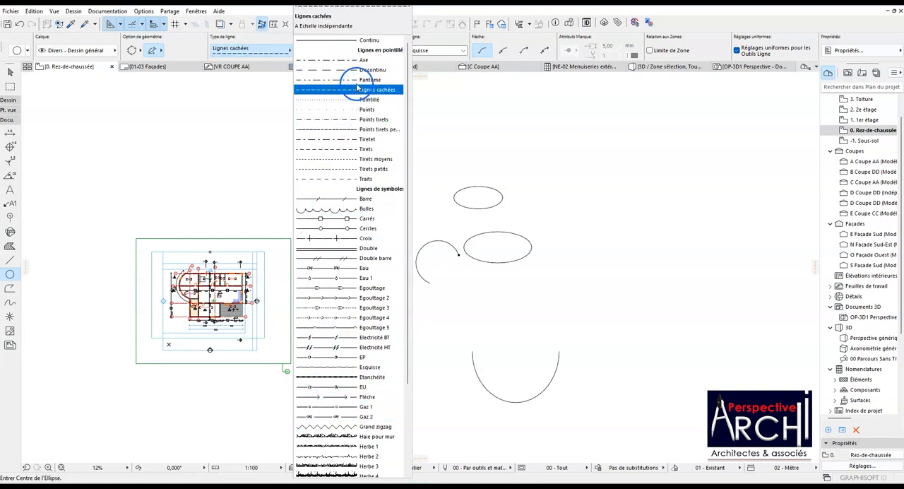
{"action": "left_click", "coordinate": [436, 107]}
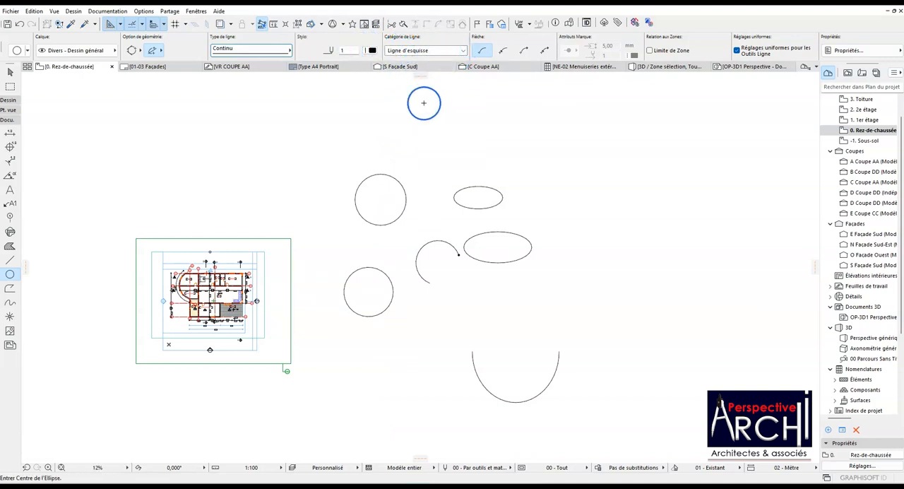
{"action": "left_click", "coordinate": [463, 50]}
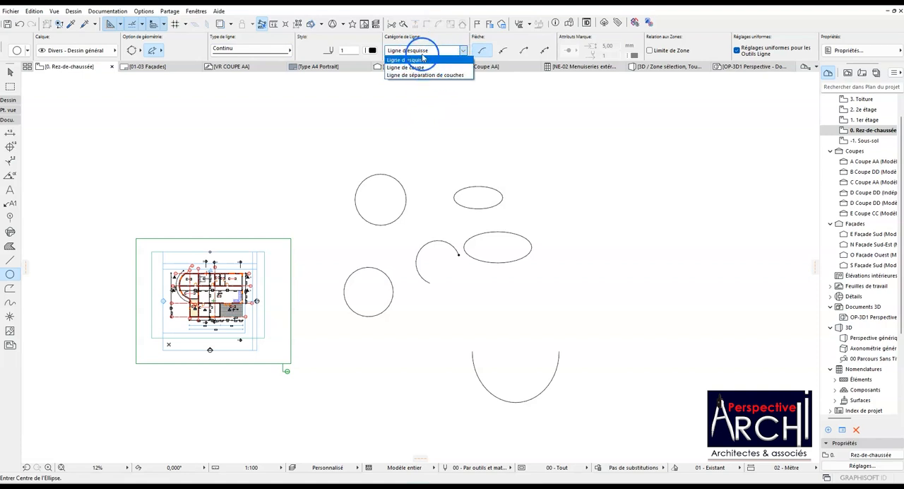
{"action": "left_click", "coordinate": [485, 94]}
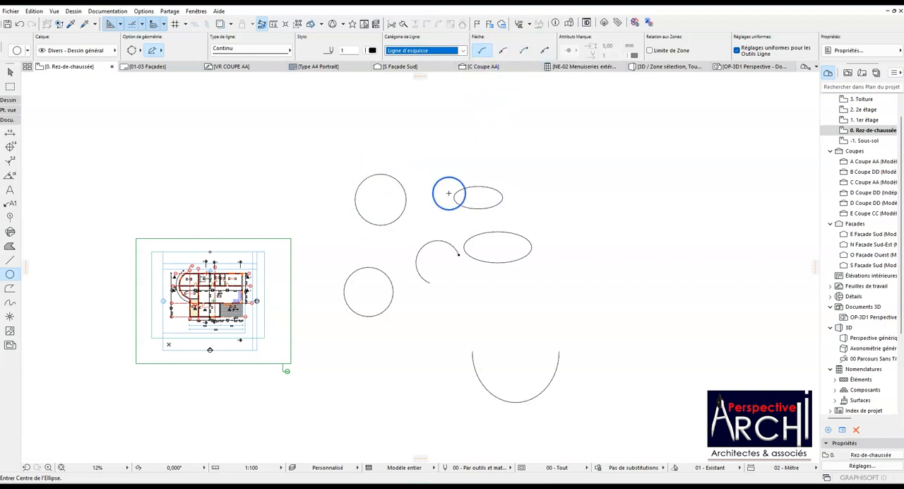
Change the three-point arc's arrow setting so its marker sits at the start point only.
{"action": "left_click", "coordinate": [436, 245]}
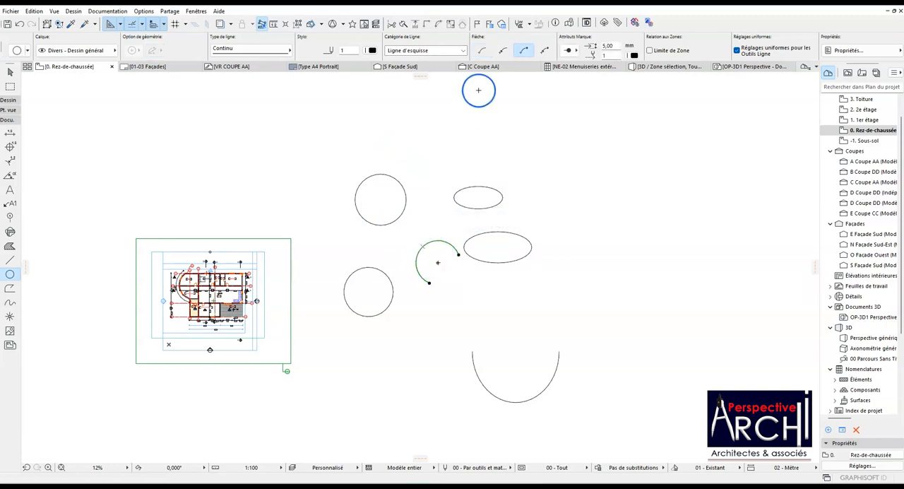
{"action": "left_click", "coordinate": [503, 52]}
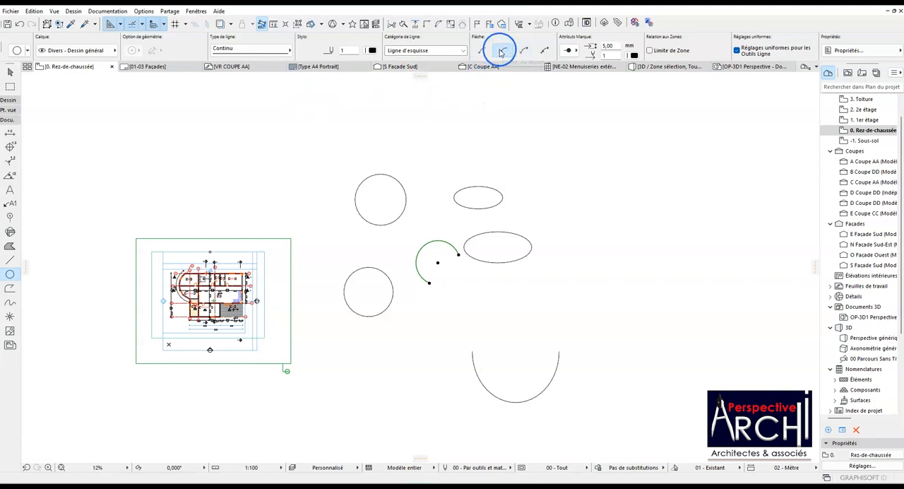
{"action": "key", "text": "Escape"}
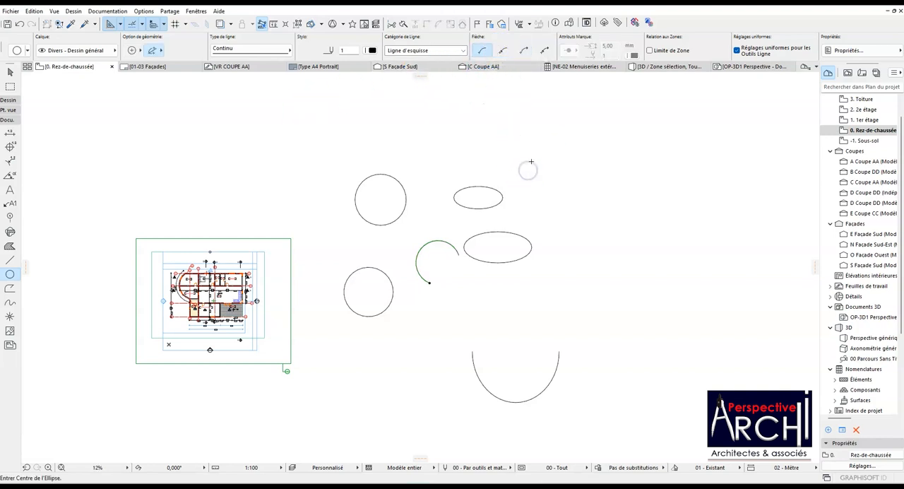
Draw an elliptical arc without arrowheads from its centre, above and beyond the small ellipse.
{"action": "left_click", "coordinate": [531, 162]}
{"action": "left_click", "coordinate": [542, 138]}
{"action": "left_click", "coordinate": [532, 188]}
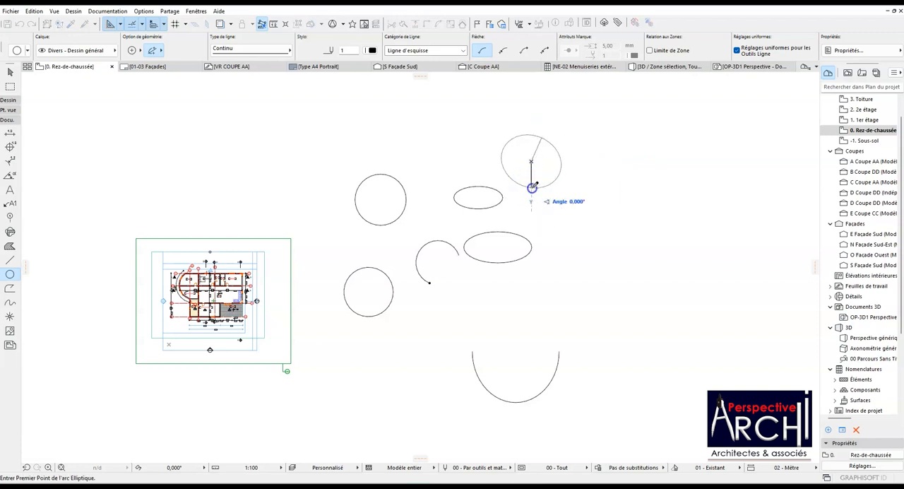
{"action": "left_click", "coordinate": [501, 165]}
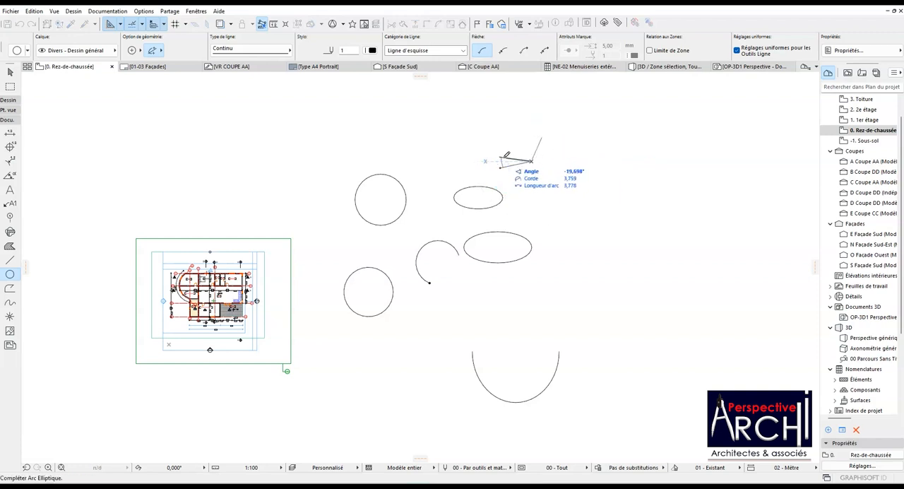
{"action": "left_click", "coordinate": [541, 139]}
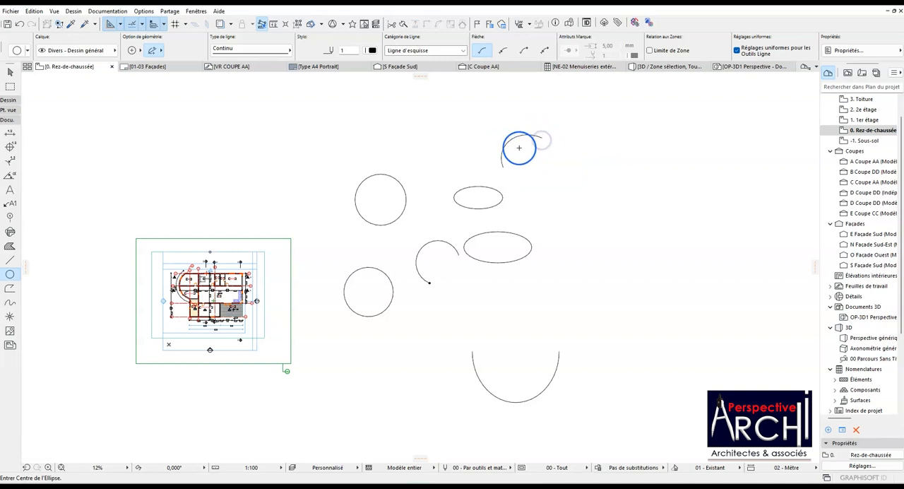
Set the arrow to the start point only and draw a large tilted elliptical arc beside the two ellipses.
{"action": "scroll", "coordinate": [494, 115], "scroll_direction": "up", "scroll_amount": 3}
{"action": "left_click", "coordinate": [503, 51]}
{"action": "left_click", "coordinate": [627, 251]}
{"action": "left_click", "coordinate": [599, 229]}
{"action": "left_click", "coordinate": [673, 214]}
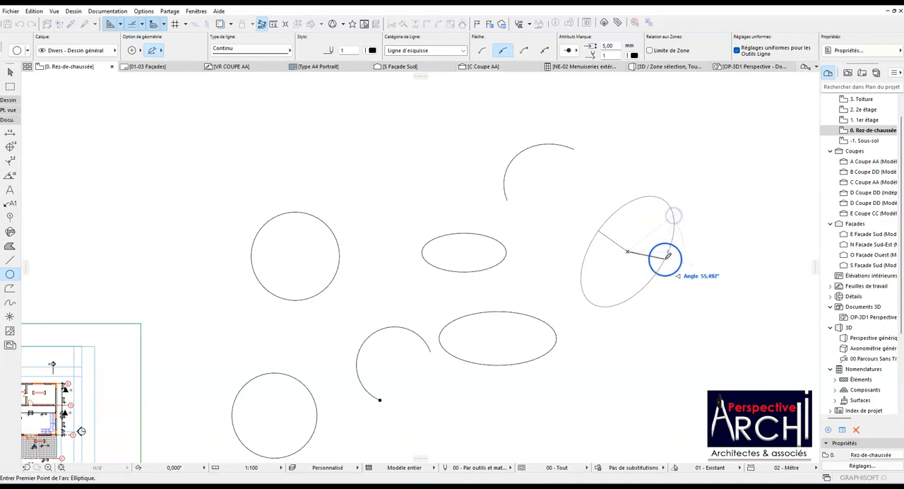
{"action": "left_click", "coordinate": [634, 288]}
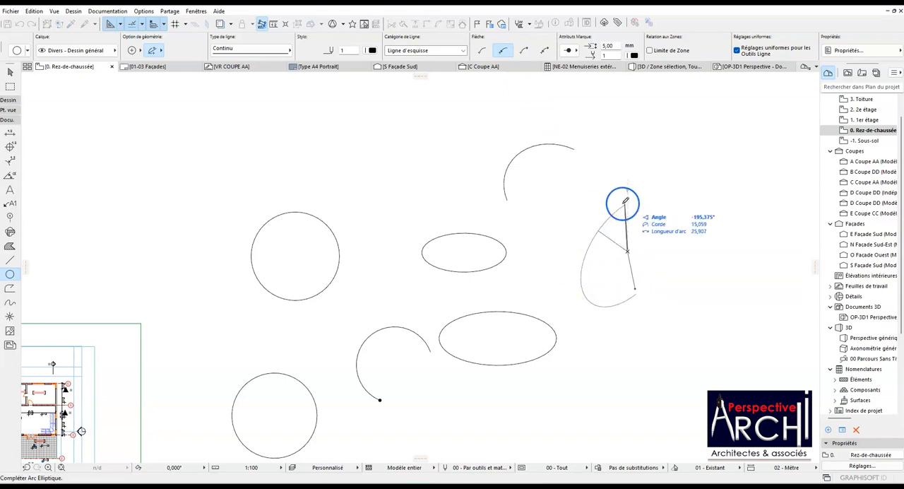
{"action": "left_click", "coordinate": [735, 204]}
{"action": "scroll", "coordinate": [638, 287], "scroll_direction": "up", "scroll_amount": 2}
{"action": "scroll", "coordinate": [636, 291], "scroll_direction": "up", "scroll_amount": 1}
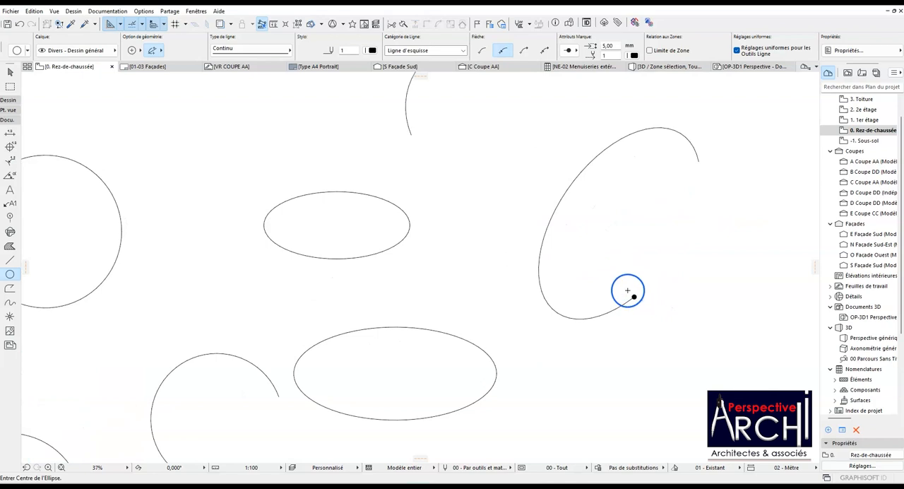
Set the arrow to the end point only and draw a smaller elliptical arc inside the large tilted one.
{"action": "scroll", "coordinate": [623, 306], "scroll_direction": "down", "scroll_amount": 2}
{"action": "left_click", "coordinate": [524, 50]}
{"action": "left_click", "coordinate": [626, 259]}
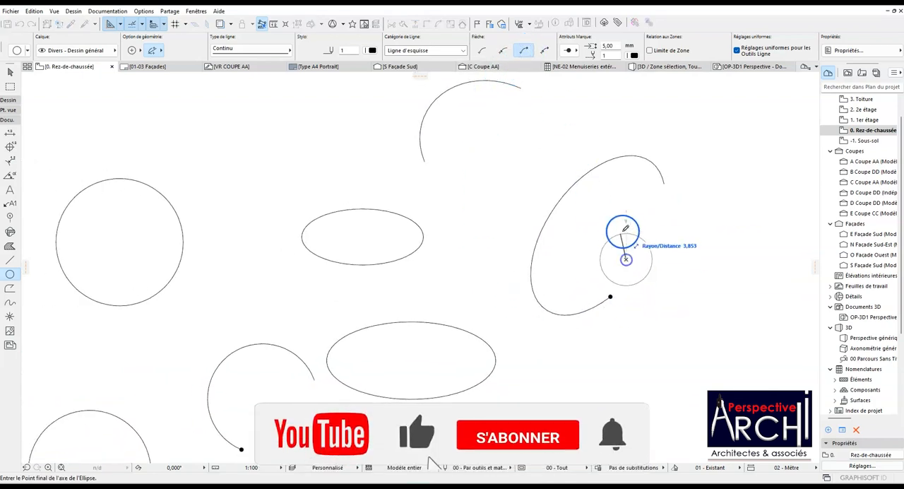
{"action": "left_click", "coordinate": [630, 228]}
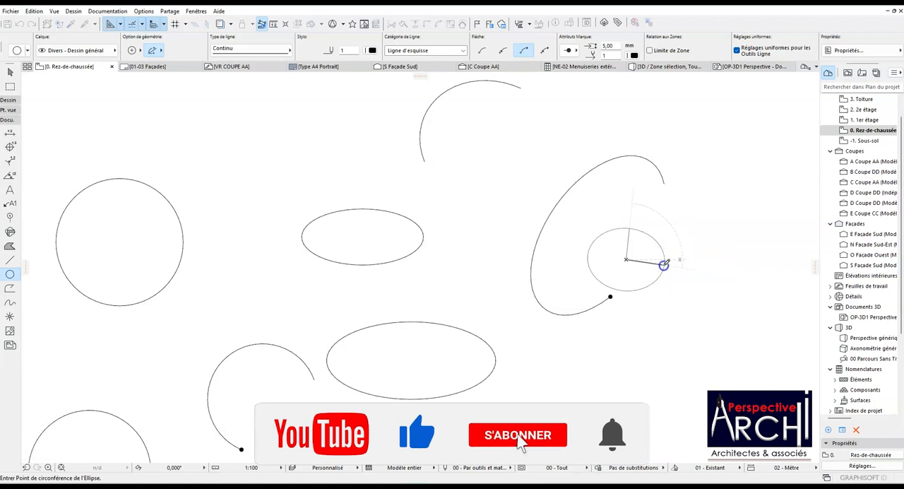
{"action": "left_click", "coordinate": [664, 262]}
{"action": "left_click", "coordinate": [600, 265]}
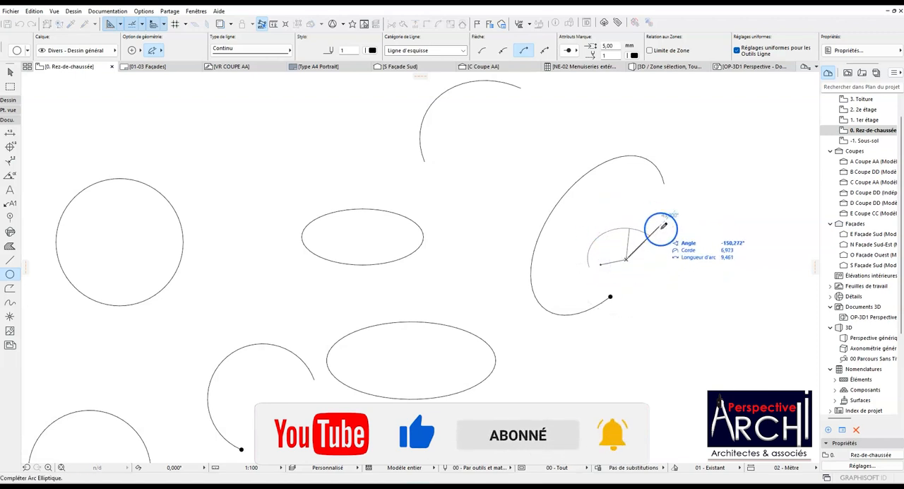
{"action": "left_click", "coordinate": [657, 278]}
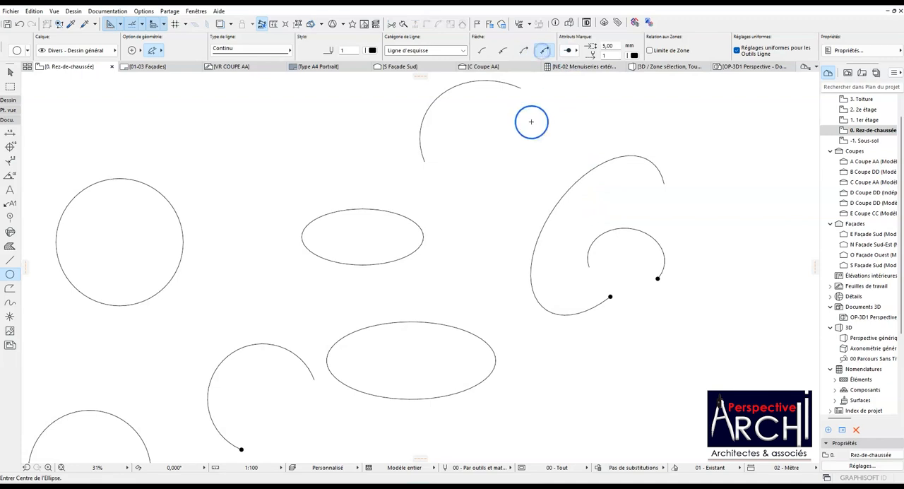
Set arrows at both ends and draw an elliptical arc just beneath the one without arrowheads.
{"action": "left_click", "coordinate": [473, 172]}
{"action": "left_click", "coordinate": [507, 143]}
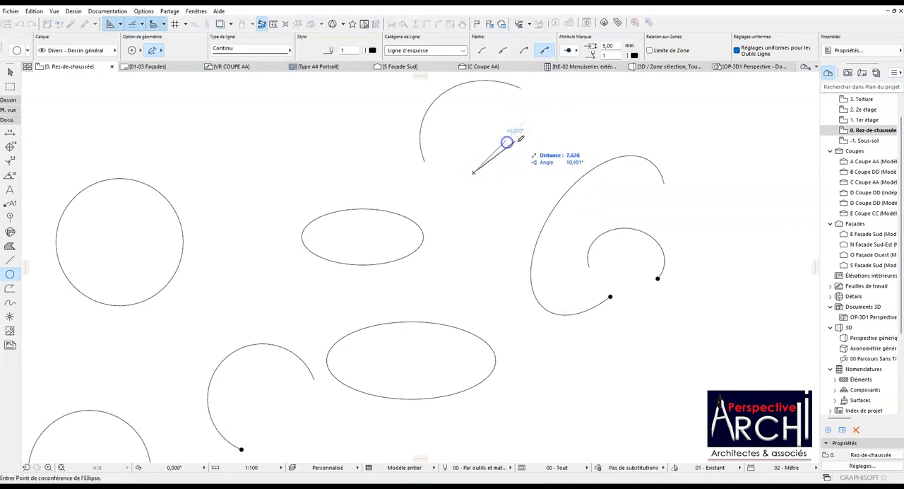
{"action": "left_click", "coordinate": [462, 211]}
{"action": "left_click", "coordinate": [448, 170]}
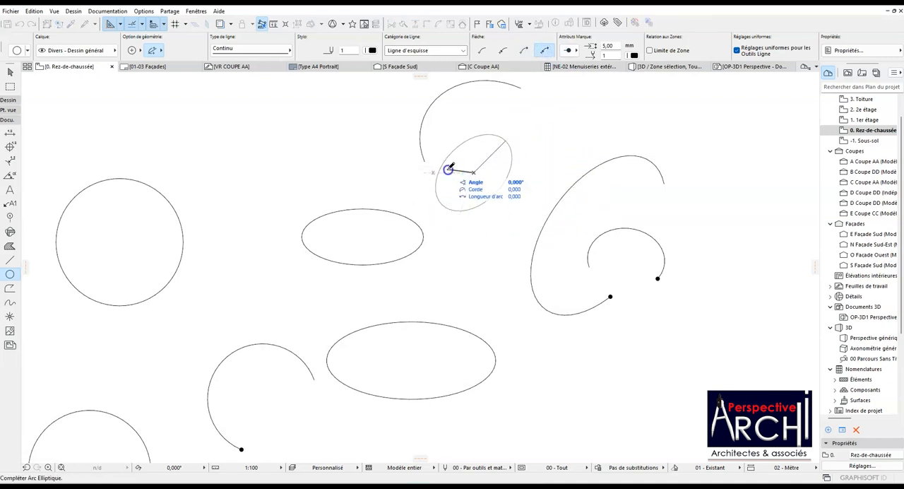
{"action": "left_click", "coordinate": [535, 154]}
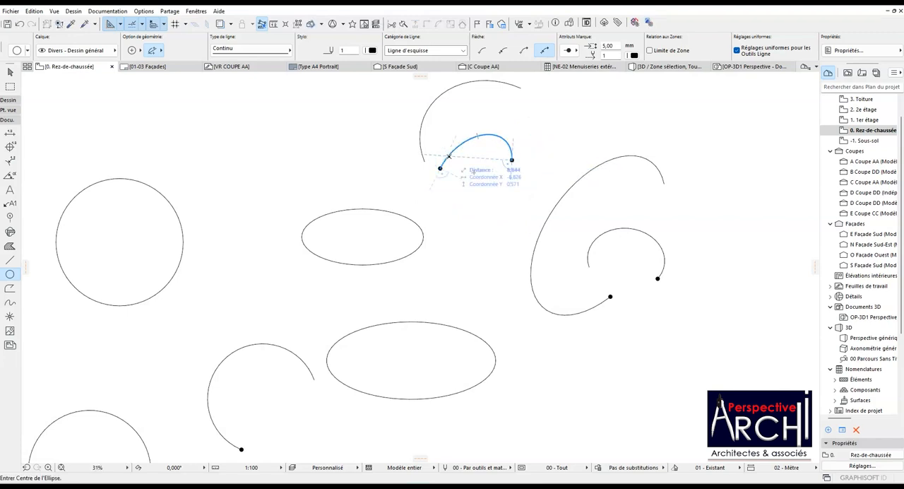
Try to draw another elliptical arc with arrows at both ends, above the large tilted elliptical arc.
{"action": "scroll", "coordinate": [431, 169], "scroll_direction": "down", "scroll_amount": 3}
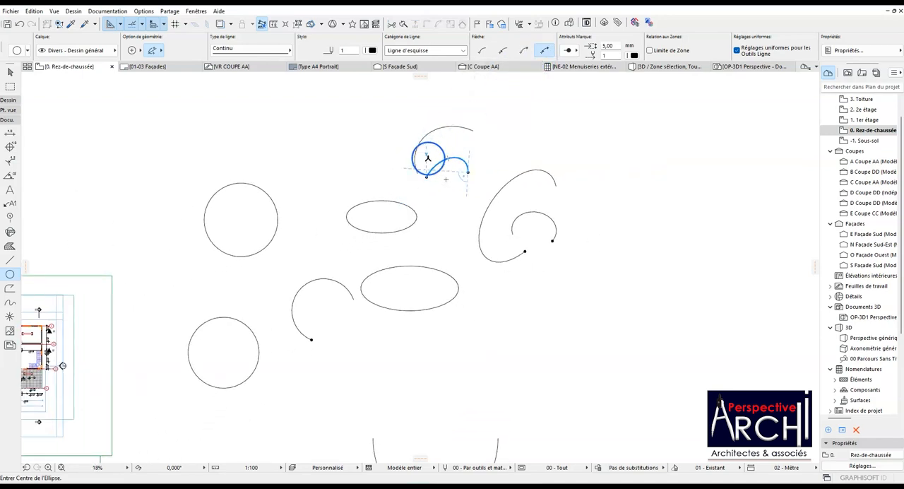
{"action": "scroll", "coordinate": [426, 154], "scroll_direction": "down", "scroll_amount": 1}
{"action": "scroll", "coordinate": [502, 128], "scroll_direction": "up", "scroll_amount": 3}
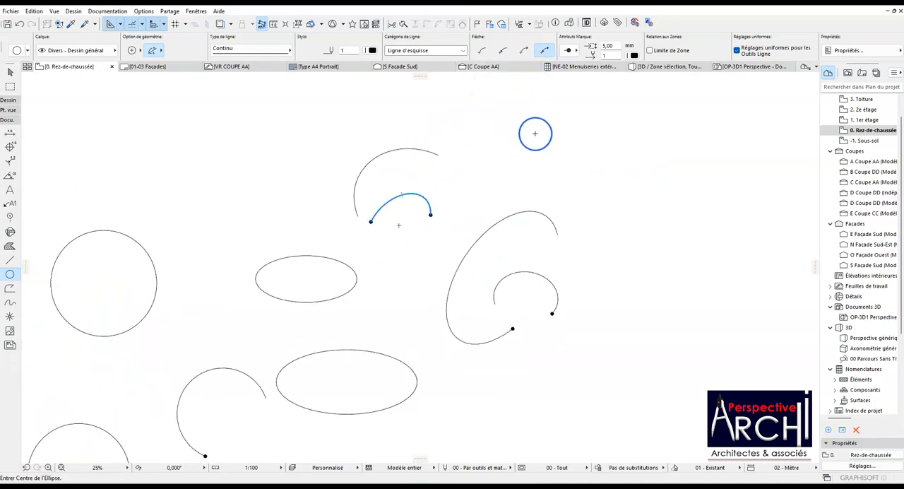
{"action": "left_click", "coordinate": [534, 131]}
{"action": "left_click", "coordinate": [494, 131]}
{"action": "left_click", "coordinate": [569, 107]}
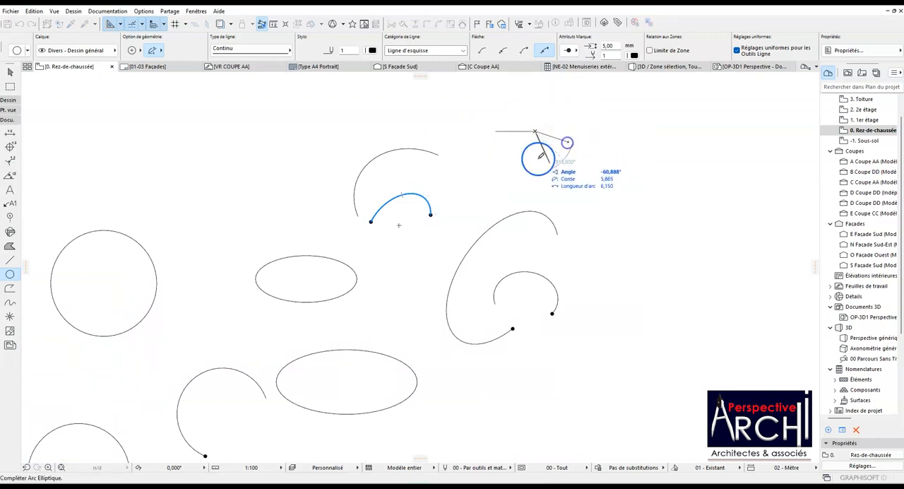
{"action": "key", "text": "Escape"}
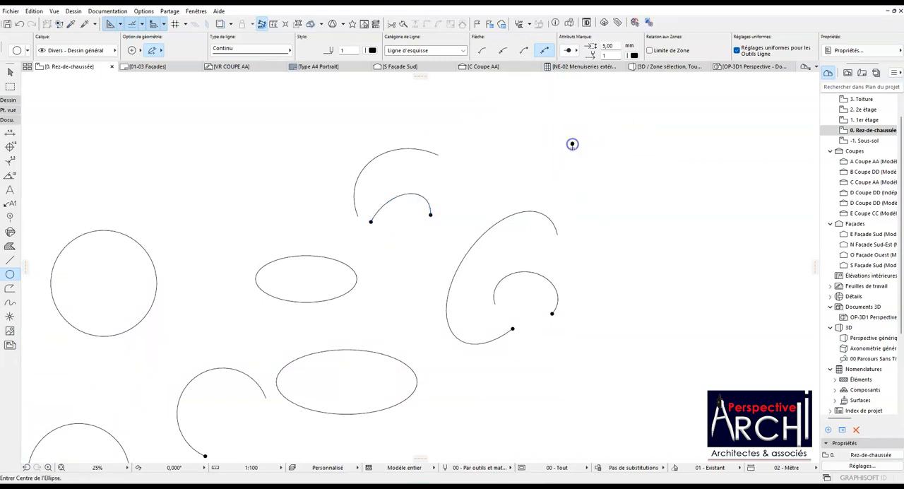
{"action": "scroll", "coordinate": [572, 144], "scroll_direction": "up", "scroll_amount": 3}
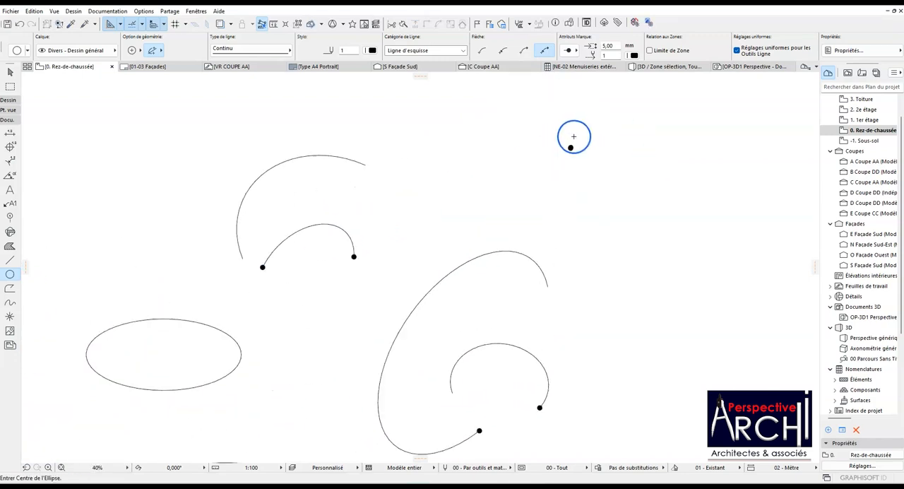
Switch to the centre-and-radius method and draw a semicircular arc with dot markers at both ends, plus a full circle below it.
{"action": "left_click", "coordinate": [132, 52]}
{"action": "left_click", "coordinate": [135, 50]}
{"action": "scroll", "coordinate": [505, 200], "scroll_direction": "down", "scroll_amount": 2}
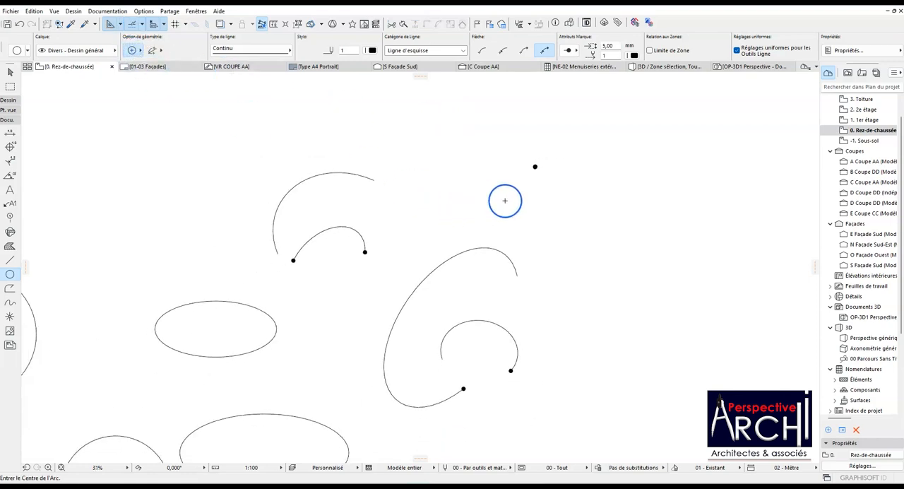
{"action": "left_click", "coordinate": [548, 197]}
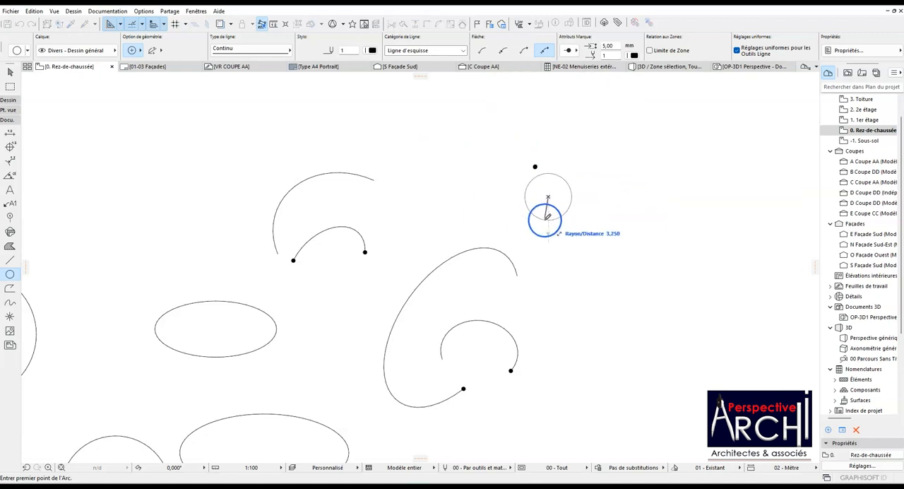
{"action": "key", "text": "Escape"}
{"action": "left_click", "coordinate": [591, 238]}
{"action": "left_click", "coordinate": [559, 235]}
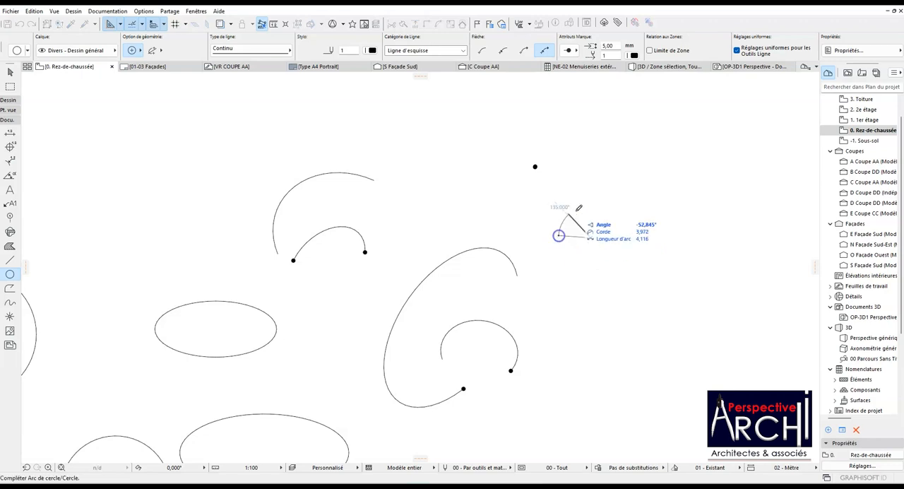
{"action": "left_click", "coordinate": [623, 240]}
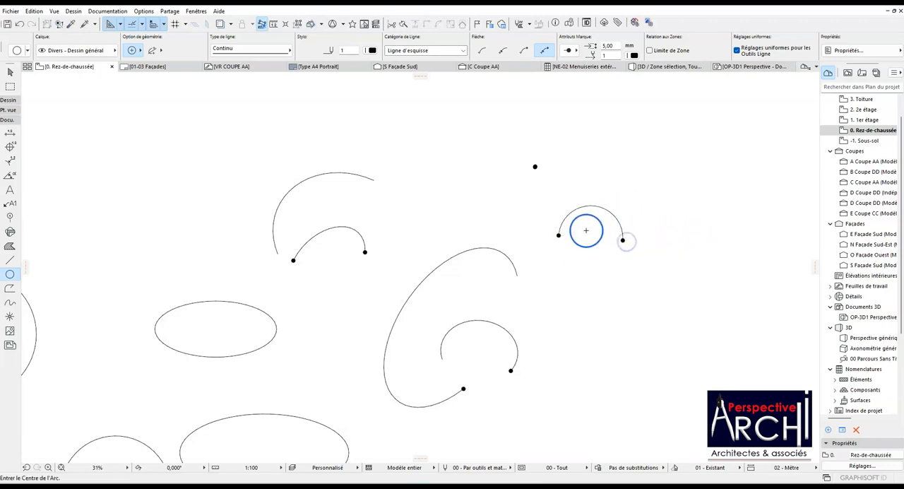
{"action": "left_click", "coordinate": [615, 312]}
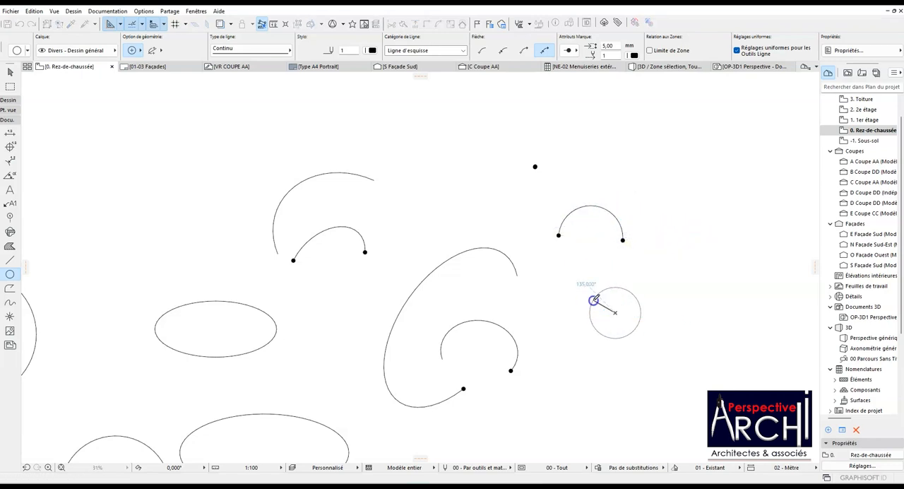
{"action": "left_click", "coordinate": [596, 298]}
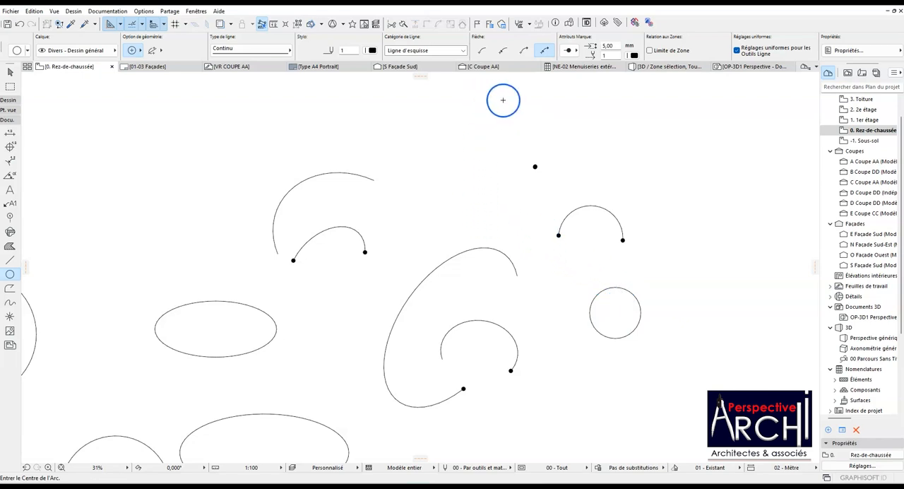
Change the marker shape to a filled arrowhead and draw a circular arc just above the dot-ended semicircle.
{"action": "left_click", "coordinate": [576, 51]}
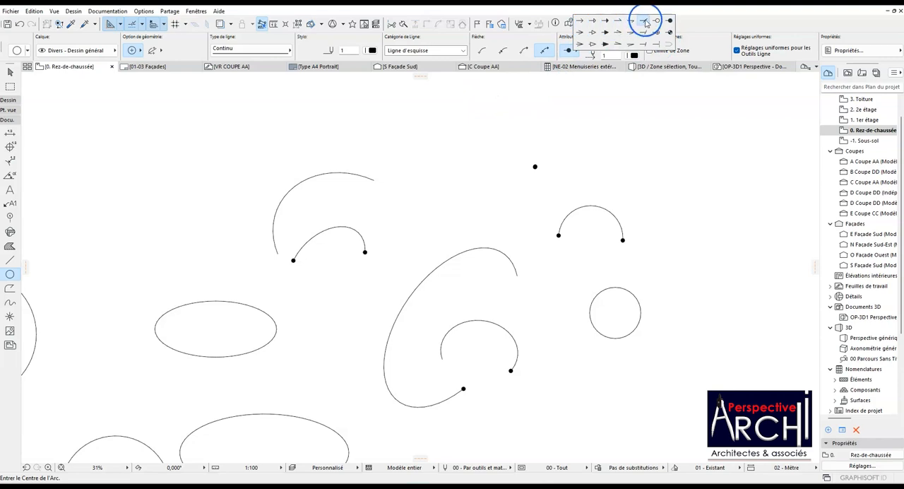
{"action": "left_click", "coordinate": [609, 34]}
{"action": "left_click", "coordinate": [592, 165]}
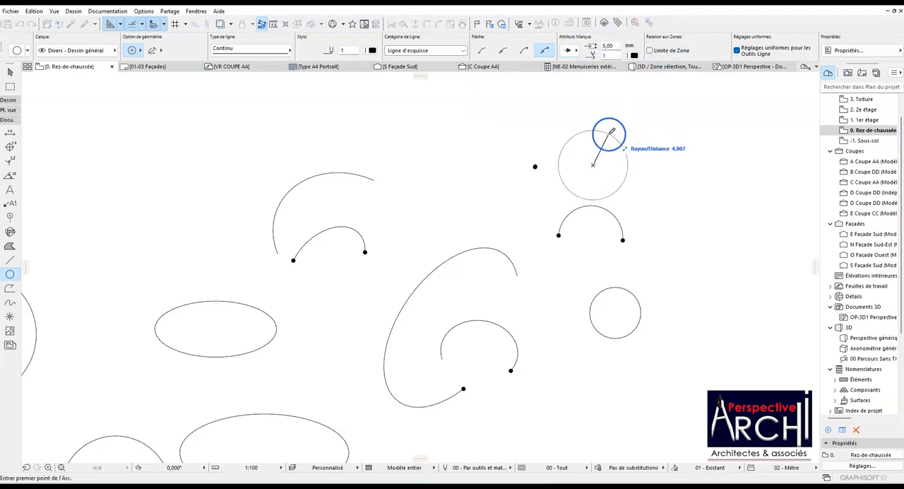
{"action": "left_click", "coordinate": [617, 147]}
{"action": "left_click", "coordinate": [573, 189]}
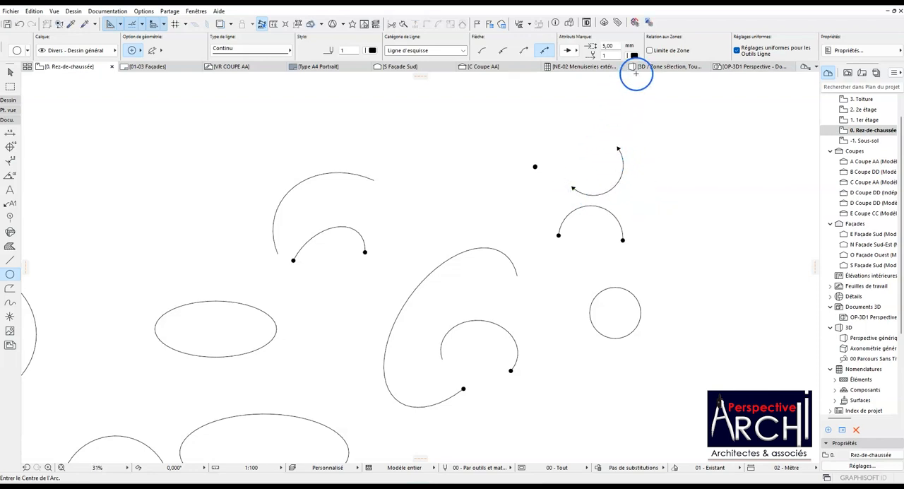
Set the marker pen to orange pen 3 and draw a lower half-circle arc above the arrowless elliptical arc.
{"action": "left_click", "coordinate": [635, 55]}
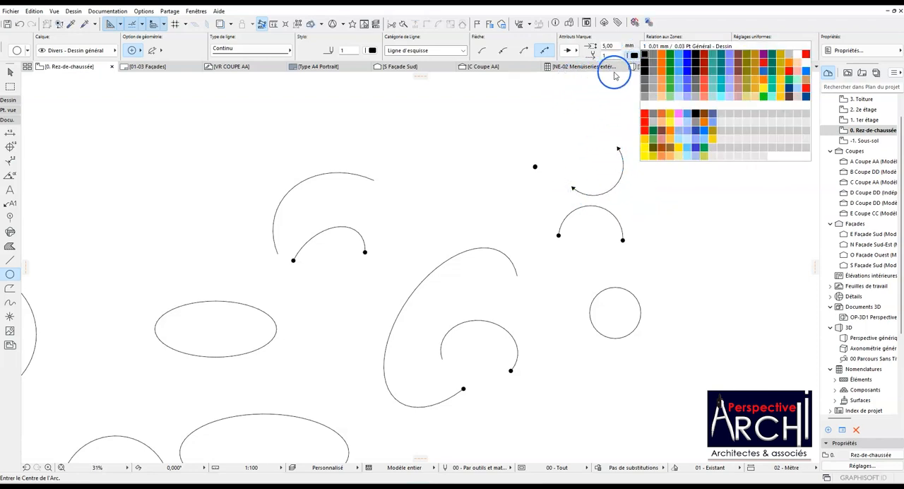
{"action": "left_click", "coordinate": [661, 57]}
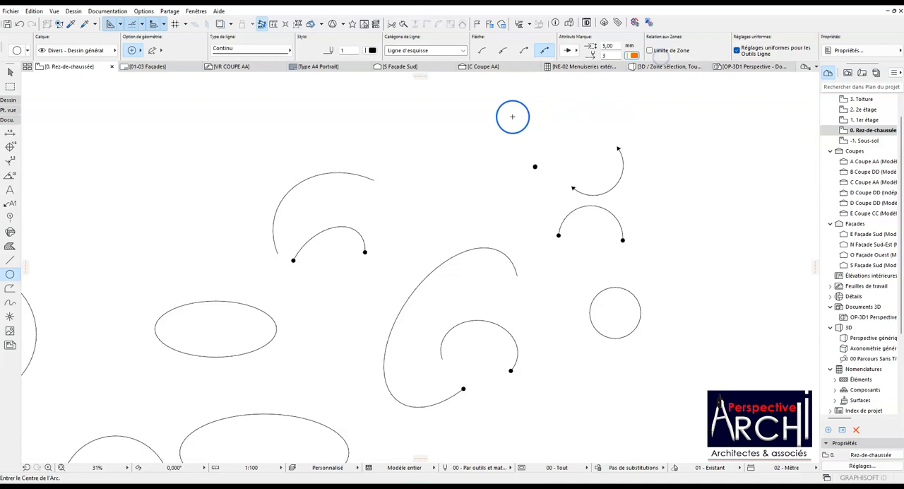
{"action": "left_click", "coordinate": [413, 135]}
{"action": "left_click", "coordinate": [450, 135]}
{"action": "left_click", "coordinate": [366, 139]}
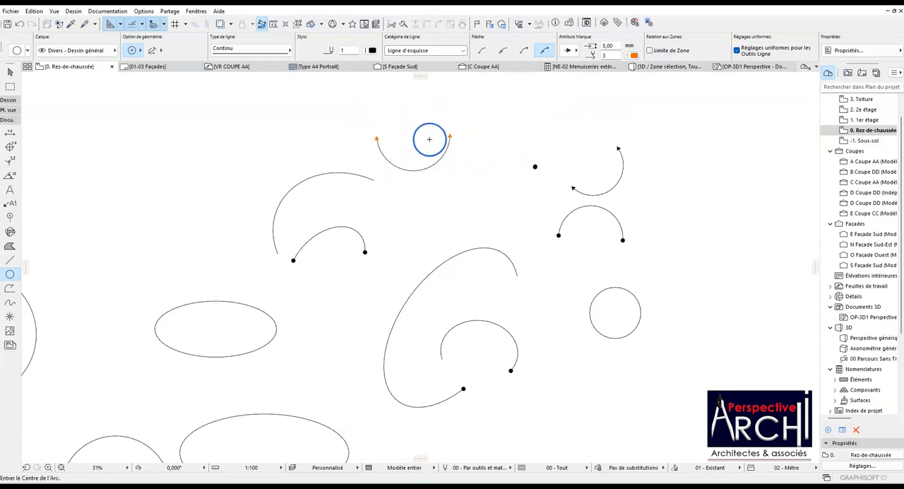
Change the line pen of the arc with orange arrowheads to orange.
{"action": "left_click", "coordinate": [434, 163], "text": "shift"}
{"action": "left_click", "coordinate": [373, 50]}
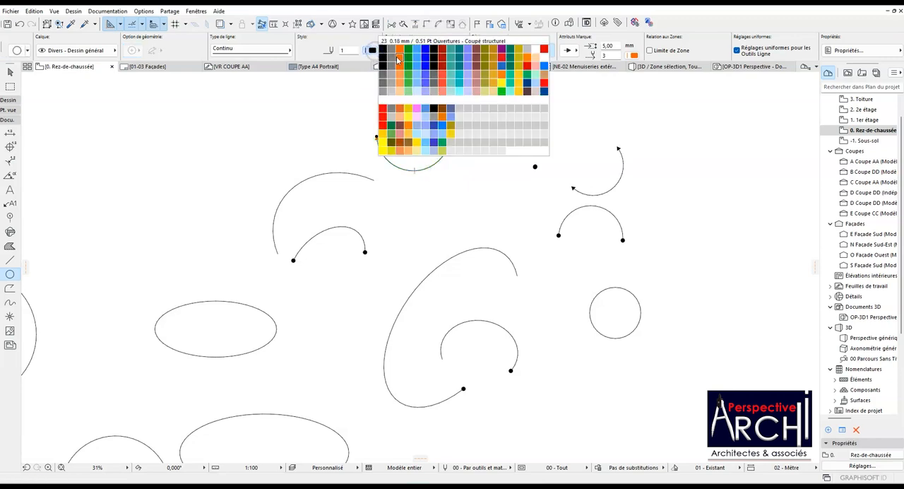
{"action": "left_click", "coordinate": [397, 49]}
{"action": "key", "text": "Escape"}
{"action": "scroll", "coordinate": [462, 135], "scroll_direction": "up", "scroll_amount": 3}
{"action": "scroll", "coordinate": [460, 137], "scroll_direction": "down", "scroll_amount": 2}
{"action": "scroll", "coordinate": [445, 167], "scroll_direction": "down", "scroll_amount": 1}
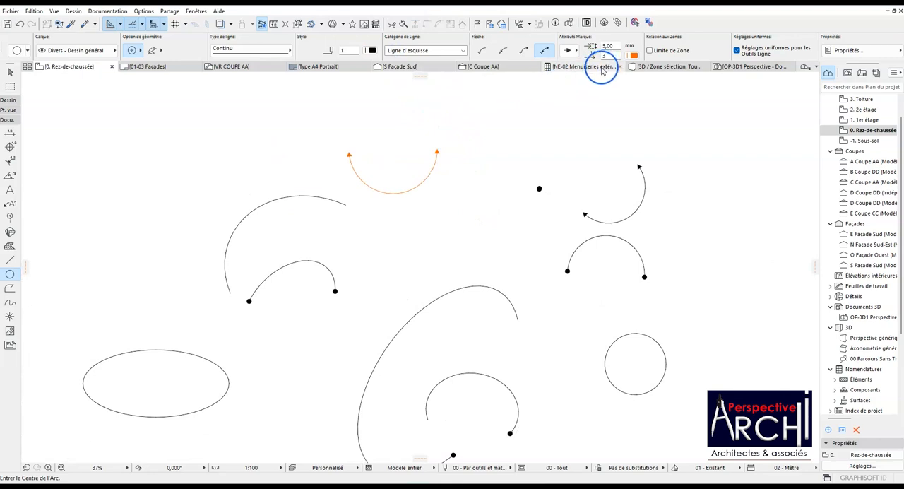
Set the marker pen to red pen 100 and draw a small centre-and-radius arc just below the orange arc.
{"action": "left_click", "coordinate": [621, 56]}
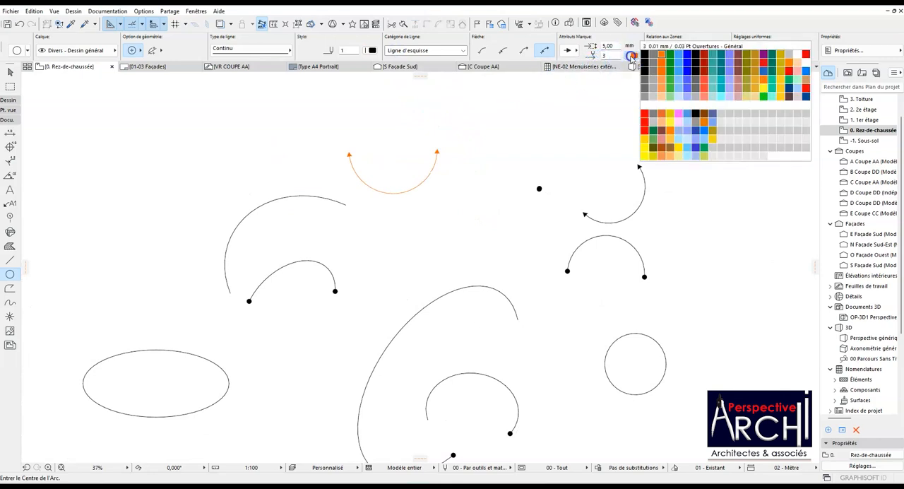
{"action": "left_click", "coordinate": [806, 93]}
{"action": "left_click", "coordinate": [397, 234]}
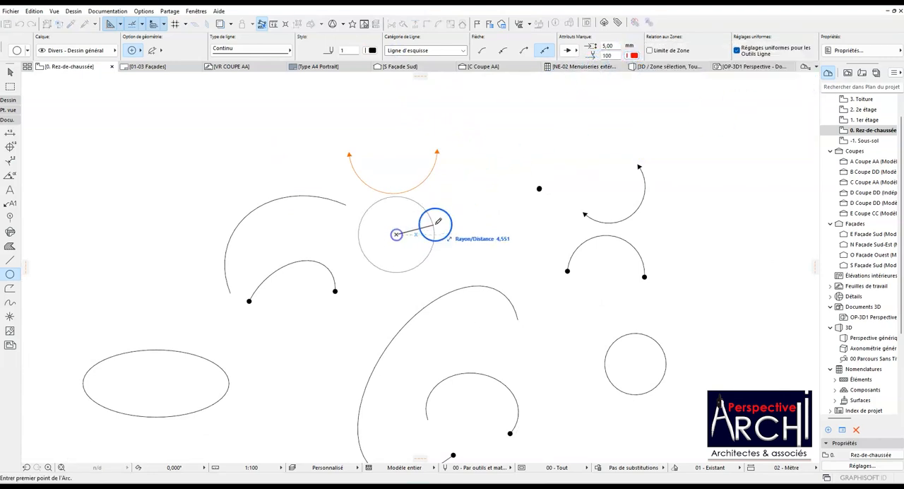
{"action": "left_click", "coordinate": [415, 240]}
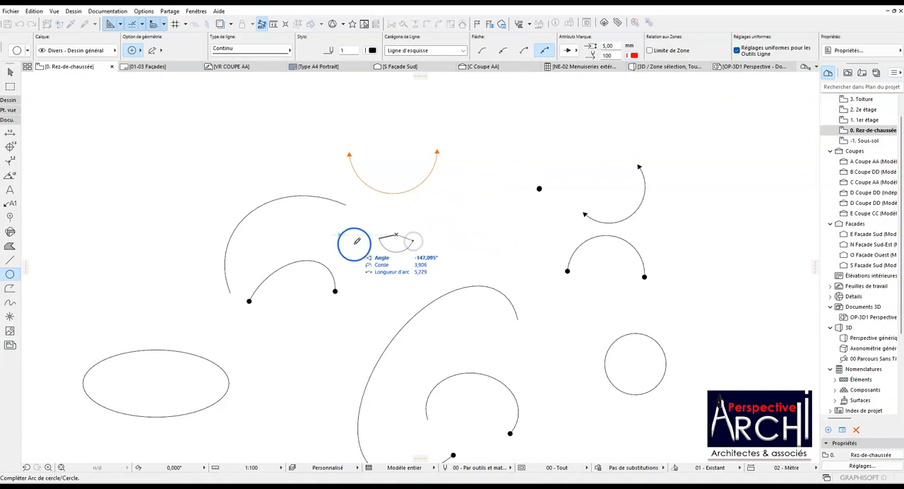
{"action": "left_click", "coordinate": [357, 201]}
{"action": "scroll", "coordinate": [424, 244], "scroll_direction": "up", "scroll_amount": 5}
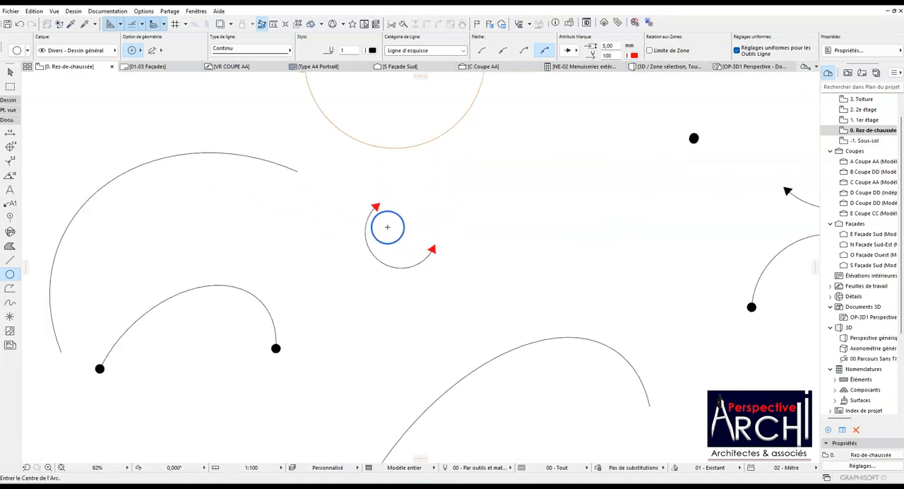
{"action": "scroll", "coordinate": [388, 220], "scroll_direction": "down", "scroll_amount": 10}
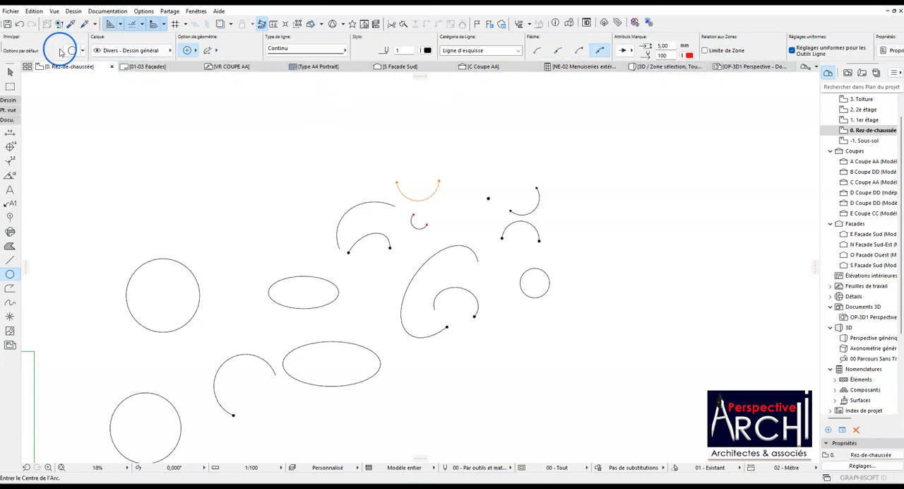
Examine the arrow marker shapes and the line category options in the default circle/arc settings.
{"action": "left_click", "coordinate": [71, 51]}
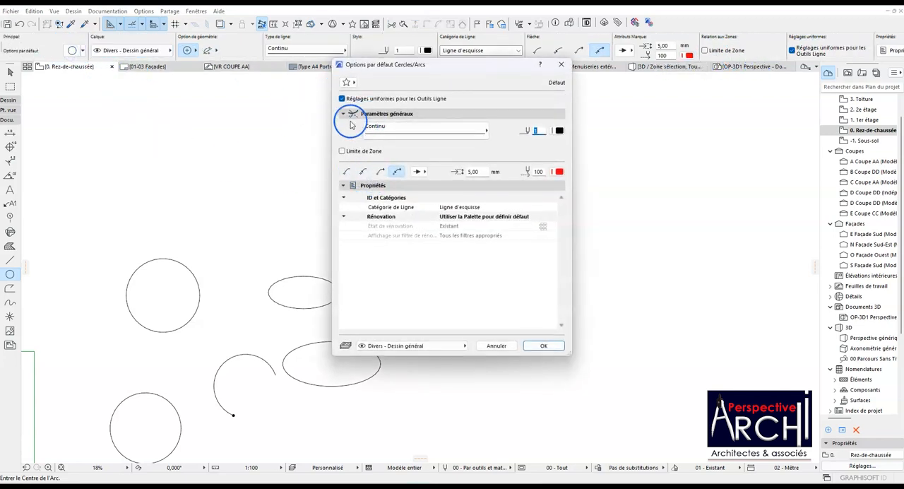
{"action": "left_click", "coordinate": [423, 172]}
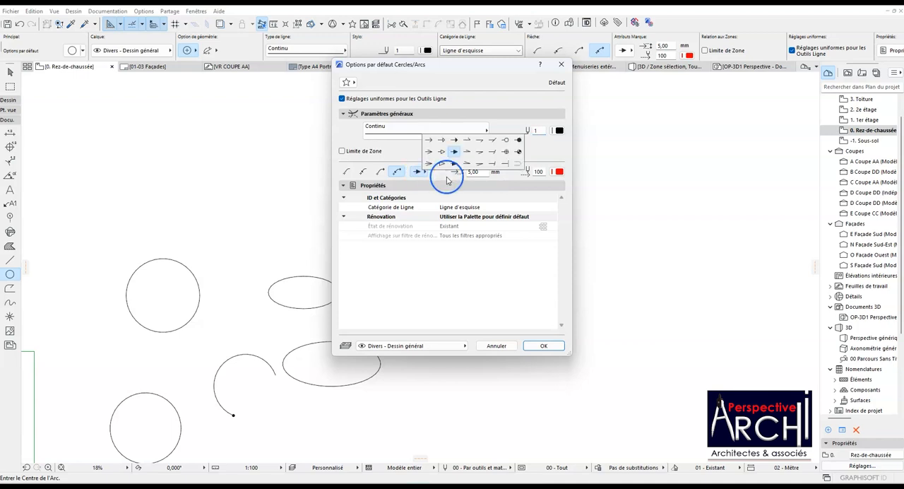
{"action": "left_click", "coordinate": [447, 180]}
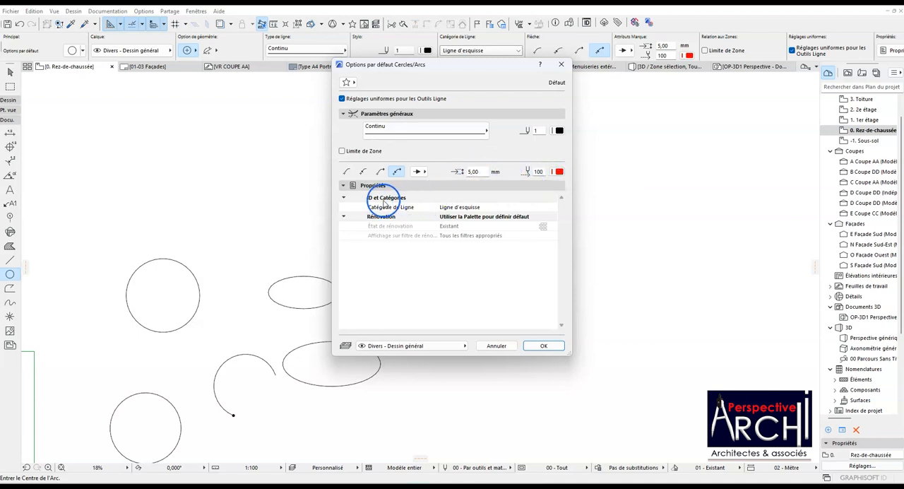
{"action": "left_click", "coordinate": [463, 208]}
{"action": "left_click", "coordinate": [553, 207]}
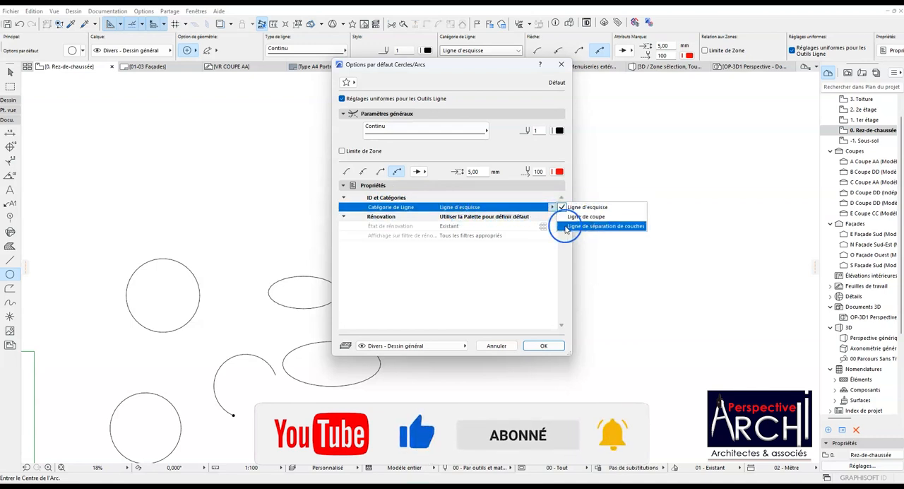
{"action": "left_click", "coordinate": [457, 253]}
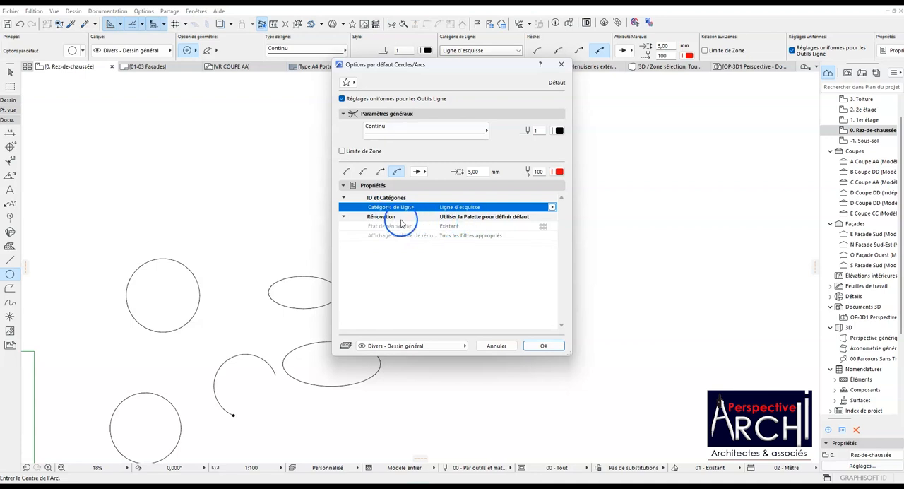
{"action": "left_click", "coordinate": [559, 64]}
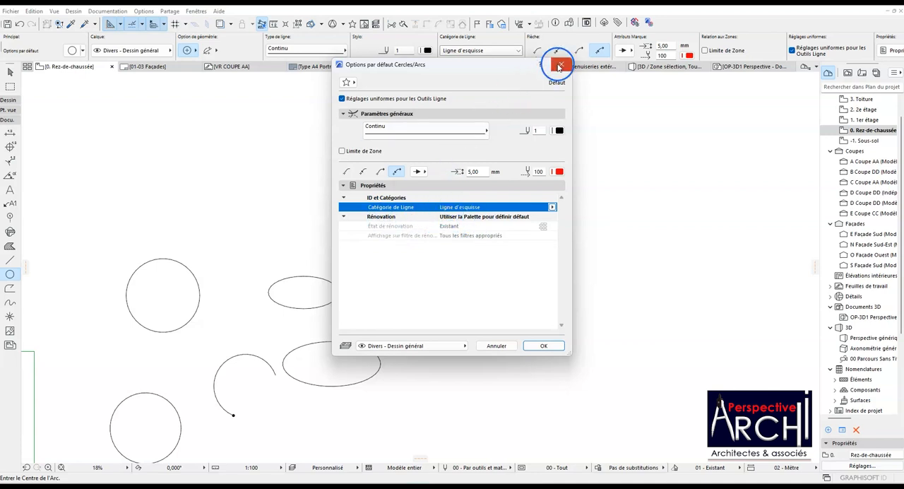
Examine the renovation properties in the default circle/arc settings and the renovation status options of the full circle nearest the upper ellipse.
{"action": "left_click", "coordinate": [73, 50]}
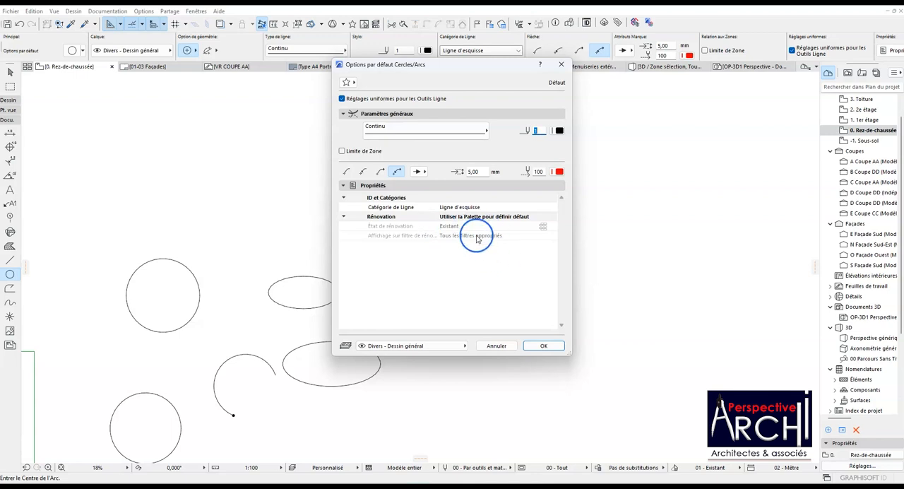
{"action": "left_click", "coordinate": [561, 64]}
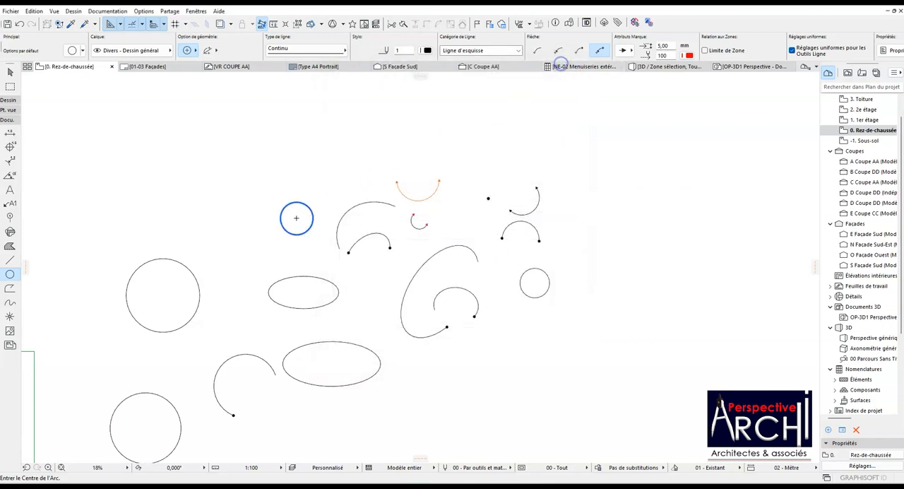
{"action": "left_click", "coordinate": [182, 263], "text": "shift"}
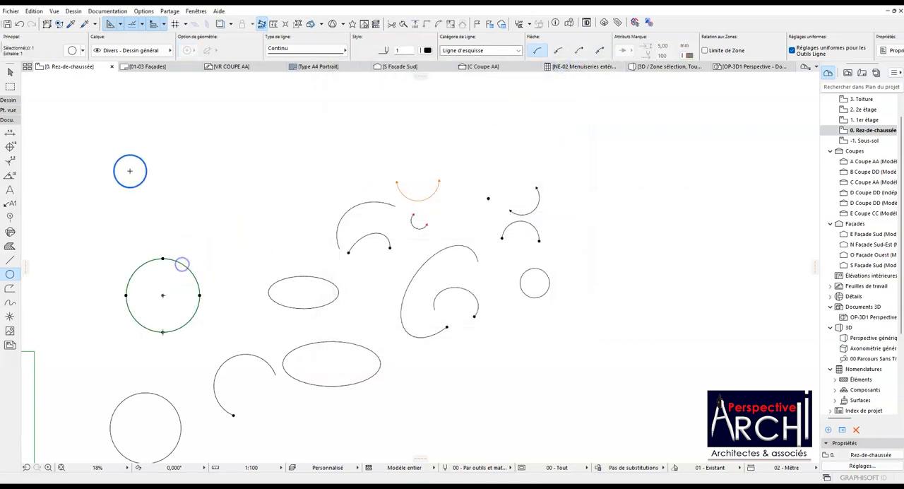
{"action": "left_click", "coordinate": [72, 50]}
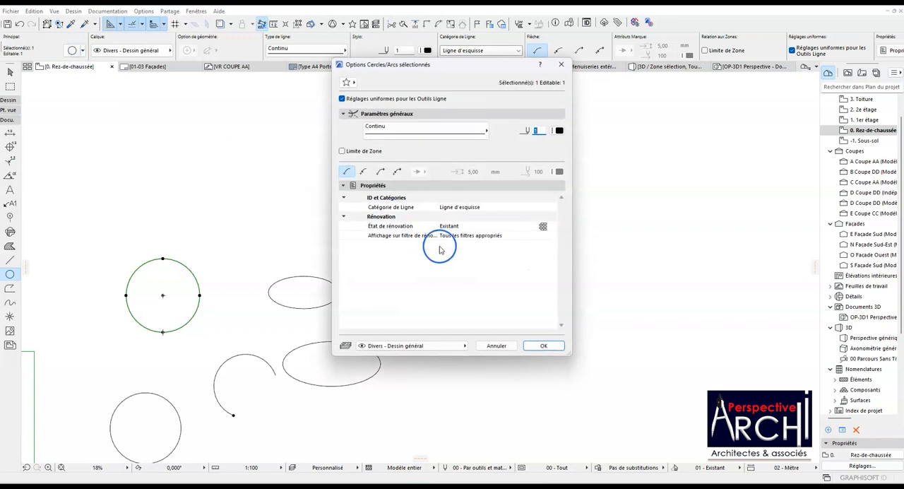
{"action": "left_click", "coordinate": [543, 227]}
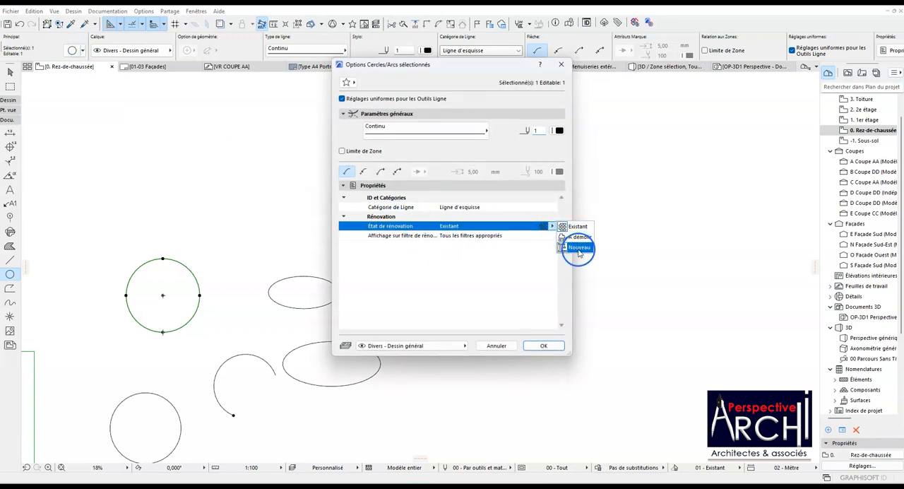
{"action": "left_click", "coordinate": [633, 234]}
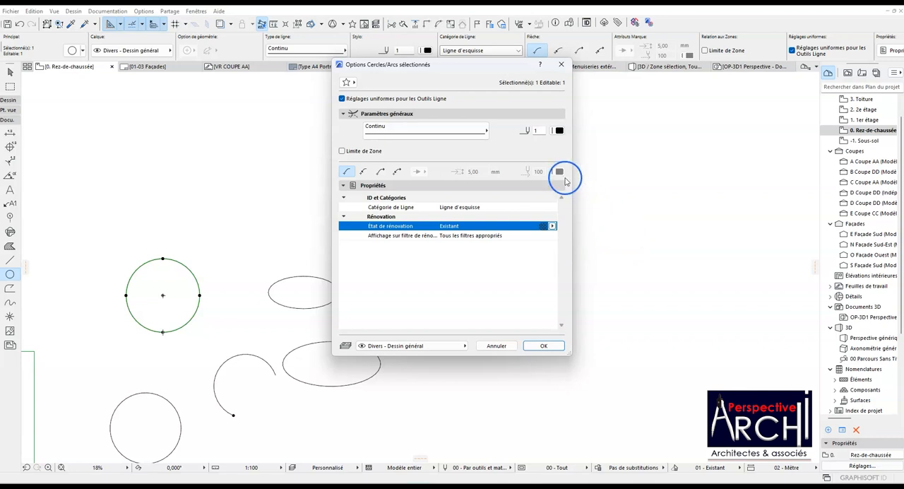
{"action": "left_click", "coordinate": [561, 64]}
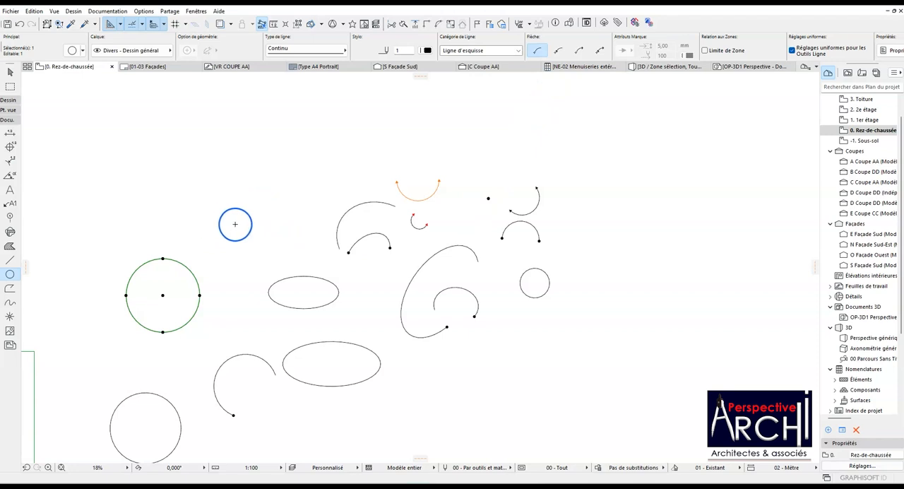
{"action": "scroll", "coordinate": [449, 170], "scroll_direction": "down", "scroll_amount": 3}
{"action": "scroll", "coordinate": [426, 177], "scroll_direction": "up", "scroll_amount": 3}
{"action": "scroll", "coordinate": [370, 184], "scroll_direction": "down", "scroll_amount": 3}
{"action": "scroll", "coordinate": [370, 195], "scroll_direction": "up", "scroll_amount": 2}
{"action": "scroll", "coordinate": [377, 184], "scroll_direction": "down", "scroll_amount": 4}
{"action": "scroll", "coordinate": [248, 221], "scroll_direction": "up", "scroll_amount": 2}
{"action": "scroll", "coordinate": [249, 221], "scroll_direction": "up", "scroll_amount": 2}
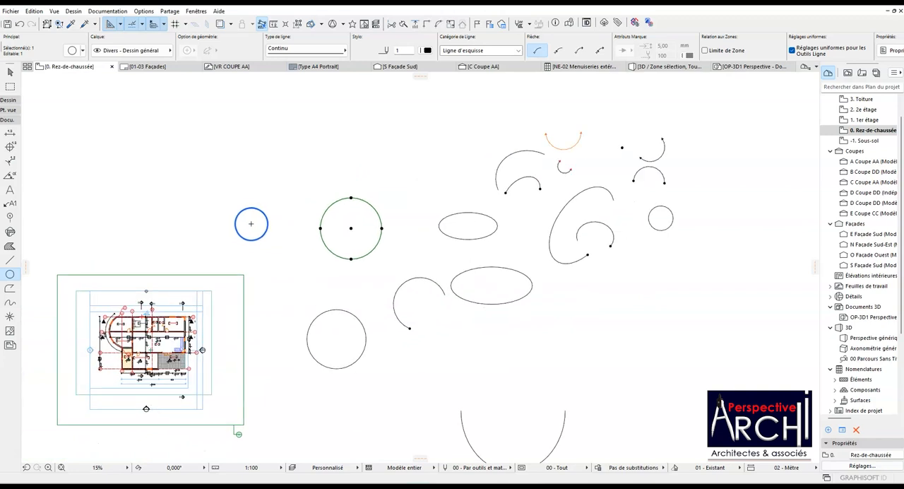
{"action": "scroll", "coordinate": [494, 152], "scroll_direction": "down", "scroll_amount": 1}
{"action": "scroll", "coordinate": [349, 174], "scroll_direction": "up", "scroll_amount": 3}
{"action": "scroll", "coordinate": [416, 186], "scroll_direction": "down", "scroll_amount": 3}
{"action": "scroll", "coordinate": [459, 170], "scroll_direction": "down", "scroll_amount": 1}
{"action": "scroll", "coordinate": [371, 192], "scroll_direction": "up", "scroll_amount": 3}
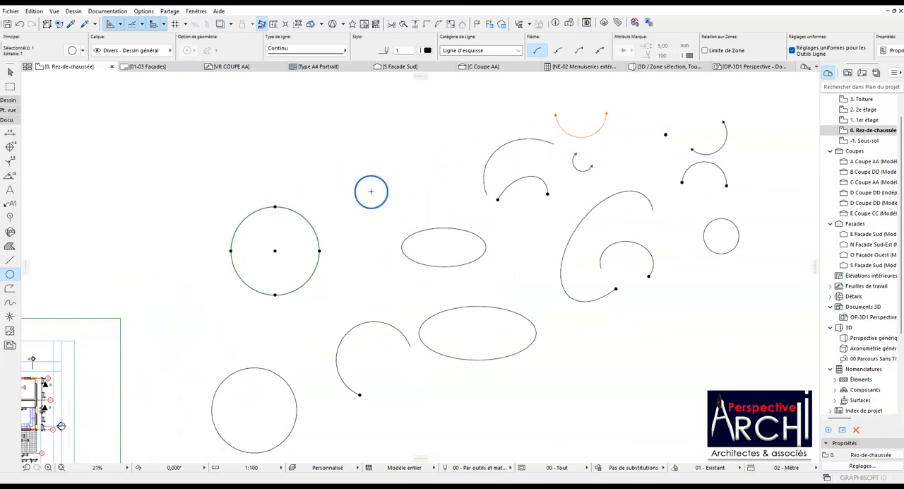
{"action": "scroll", "coordinate": [372, 187], "scroll_direction": "down", "scroll_amount": 3}
{"action": "scroll", "coordinate": [371, 187], "scroll_direction": "up", "scroll_amount": 4}
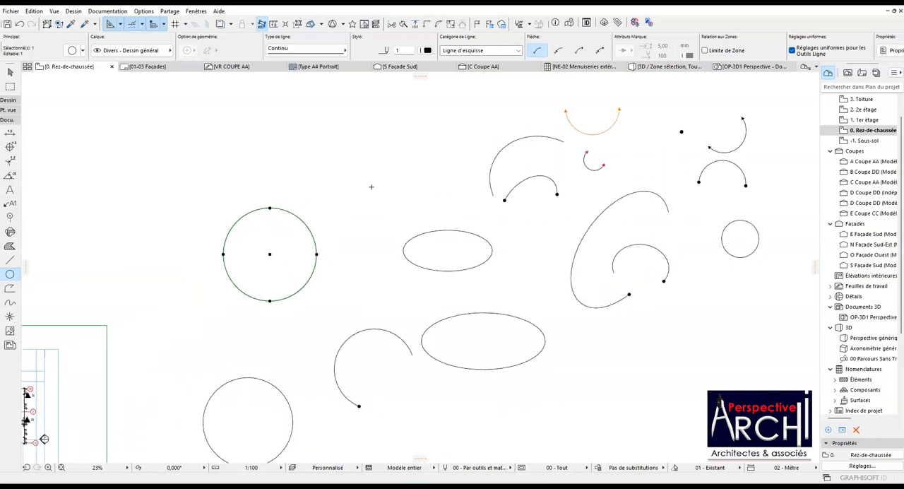
{"action": "scroll", "coordinate": [371, 186], "scroll_direction": "down", "scroll_amount": 3}
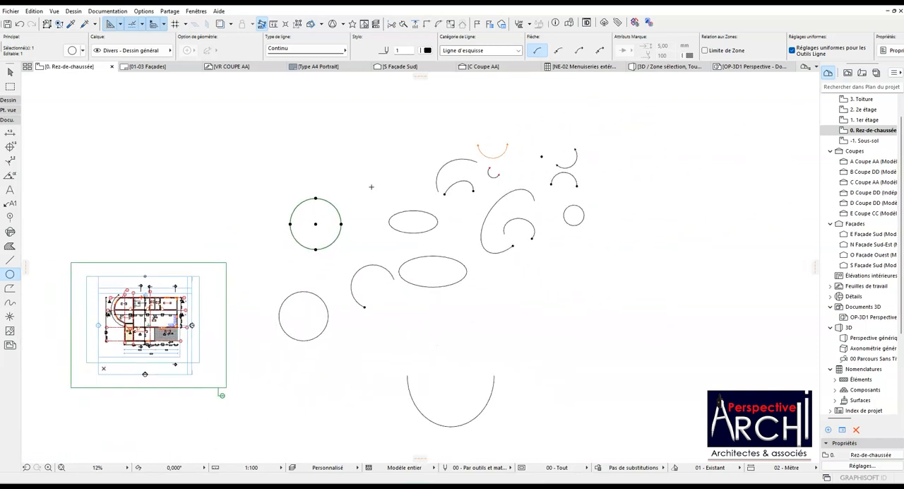
{"action": "scroll", "coordinate": [376, 202], "scroll_direction": "up", "scroll_amount": 3}
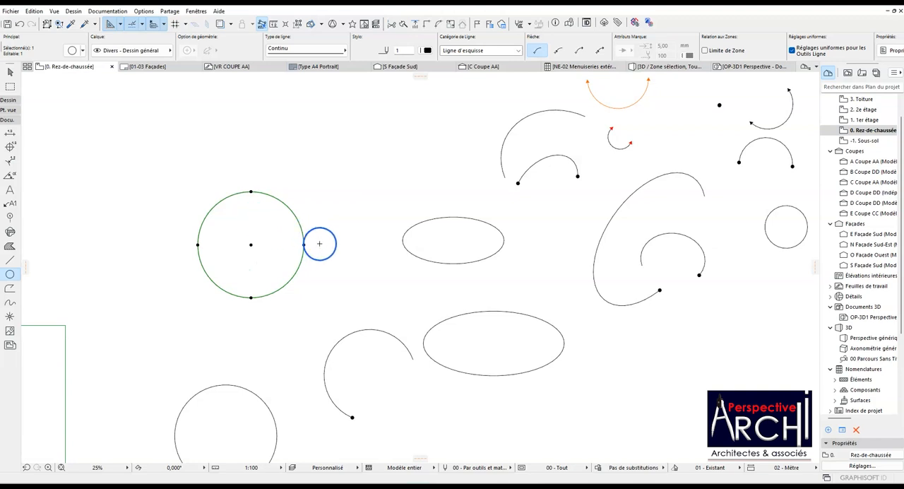
{"action": "scroll", "coordinate": [327, 228], "scroll_direction": "down", "scroll_amount": 3}
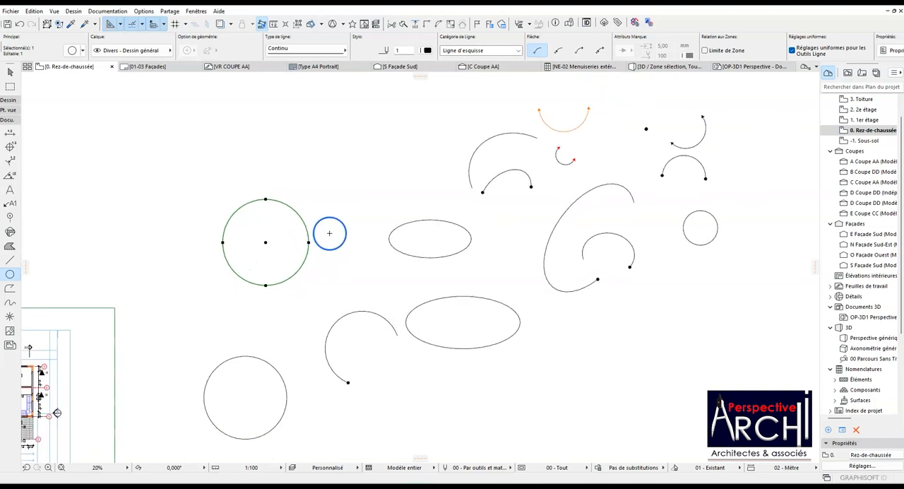
{"action": "scroll", "coordinate": [306, 208], "scroll_direction": "up", "scroll_amount": 4}
{"action": "scroll", "coordinate": [324, 250], "scroll_direction": "down", "scroll_amount": 4}
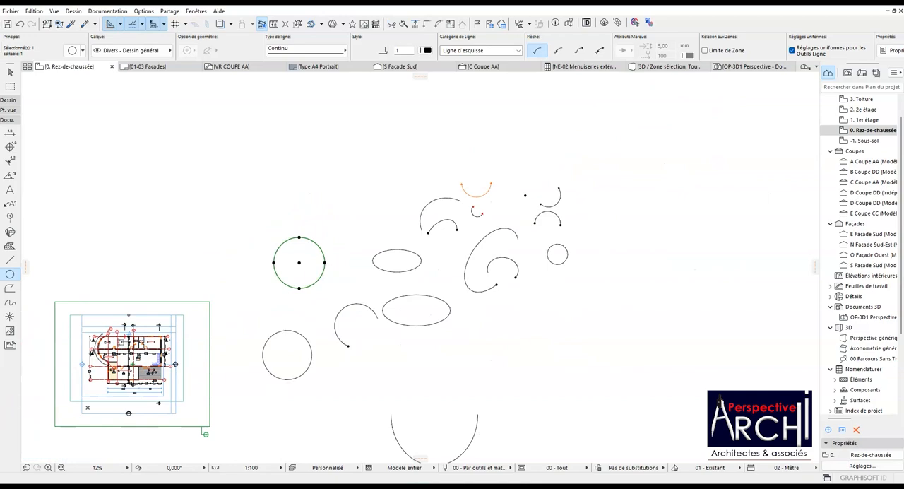